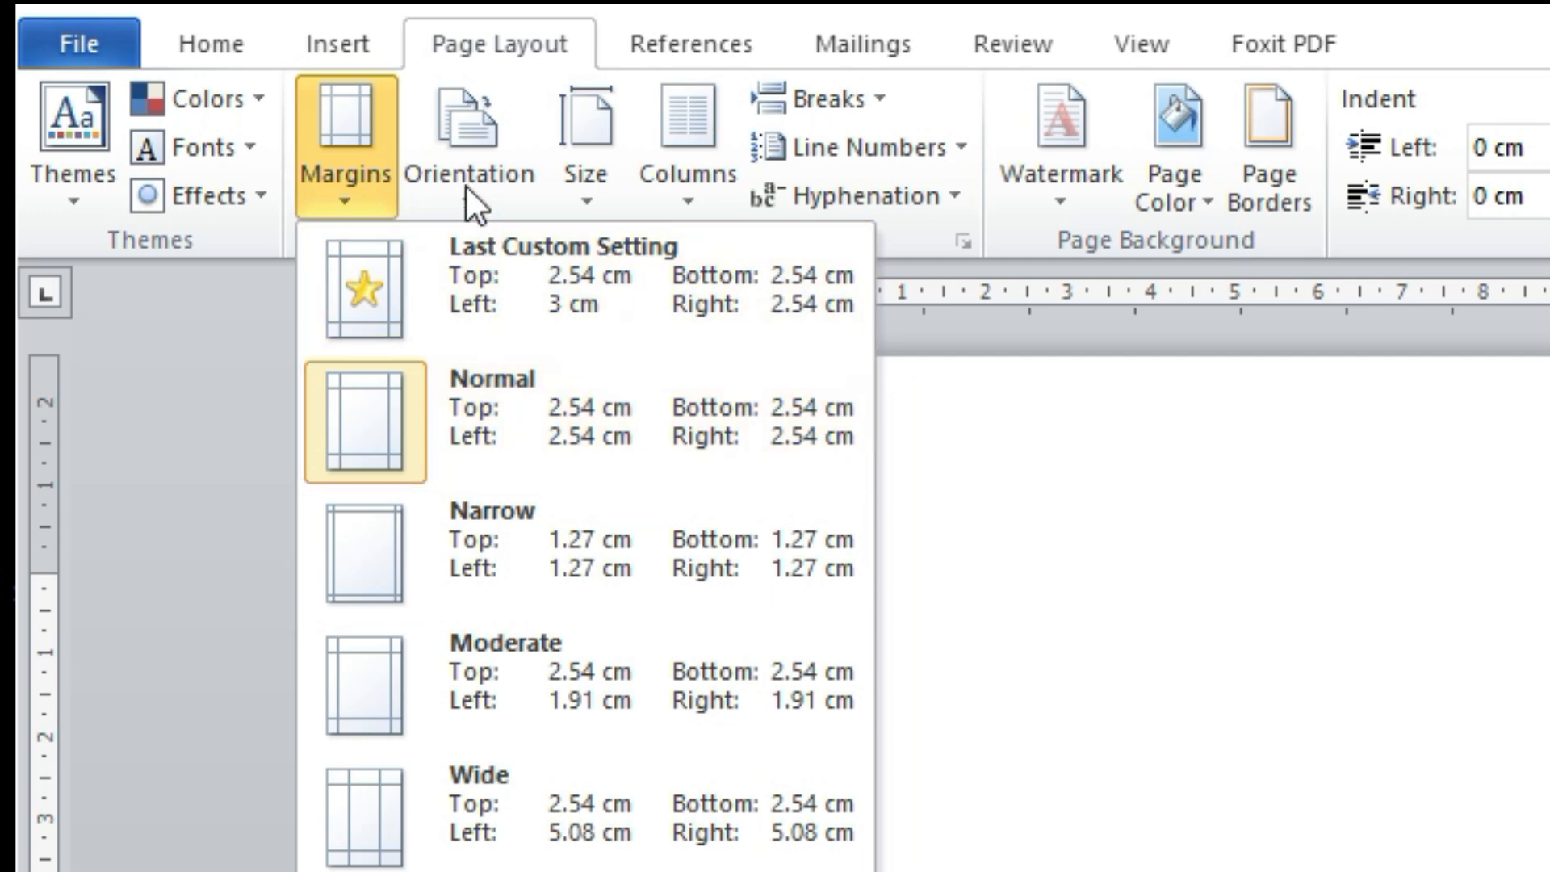
- Apply the Normal preset to the page margins and open the page orientation choices
{"action": "left_click", "coordinate": [365, 422]}
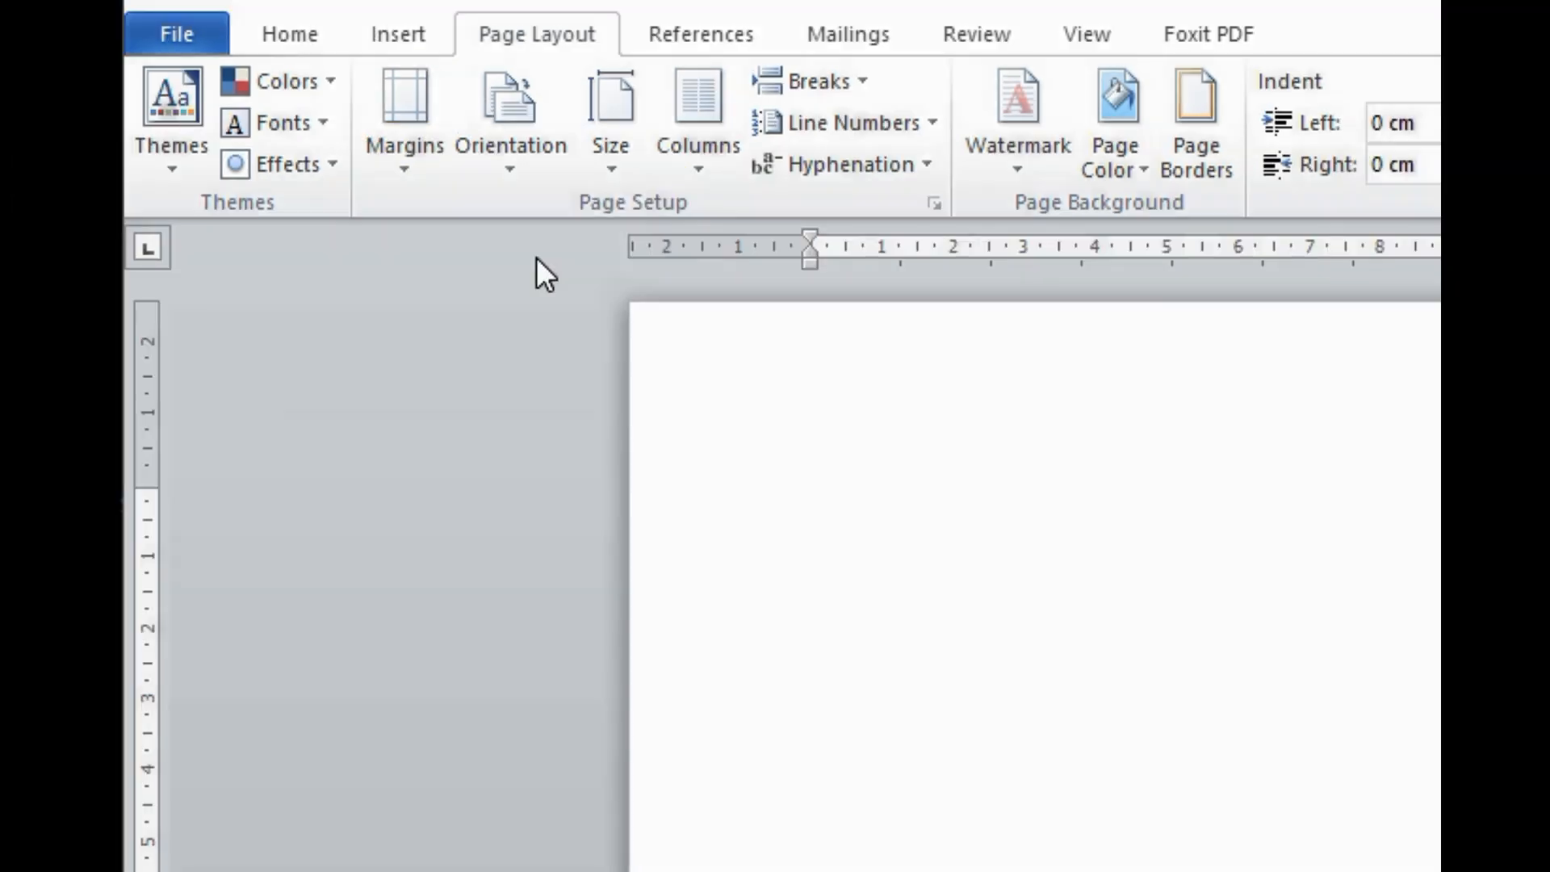
{"action": "left_click", "coordinate": [515, 167]}
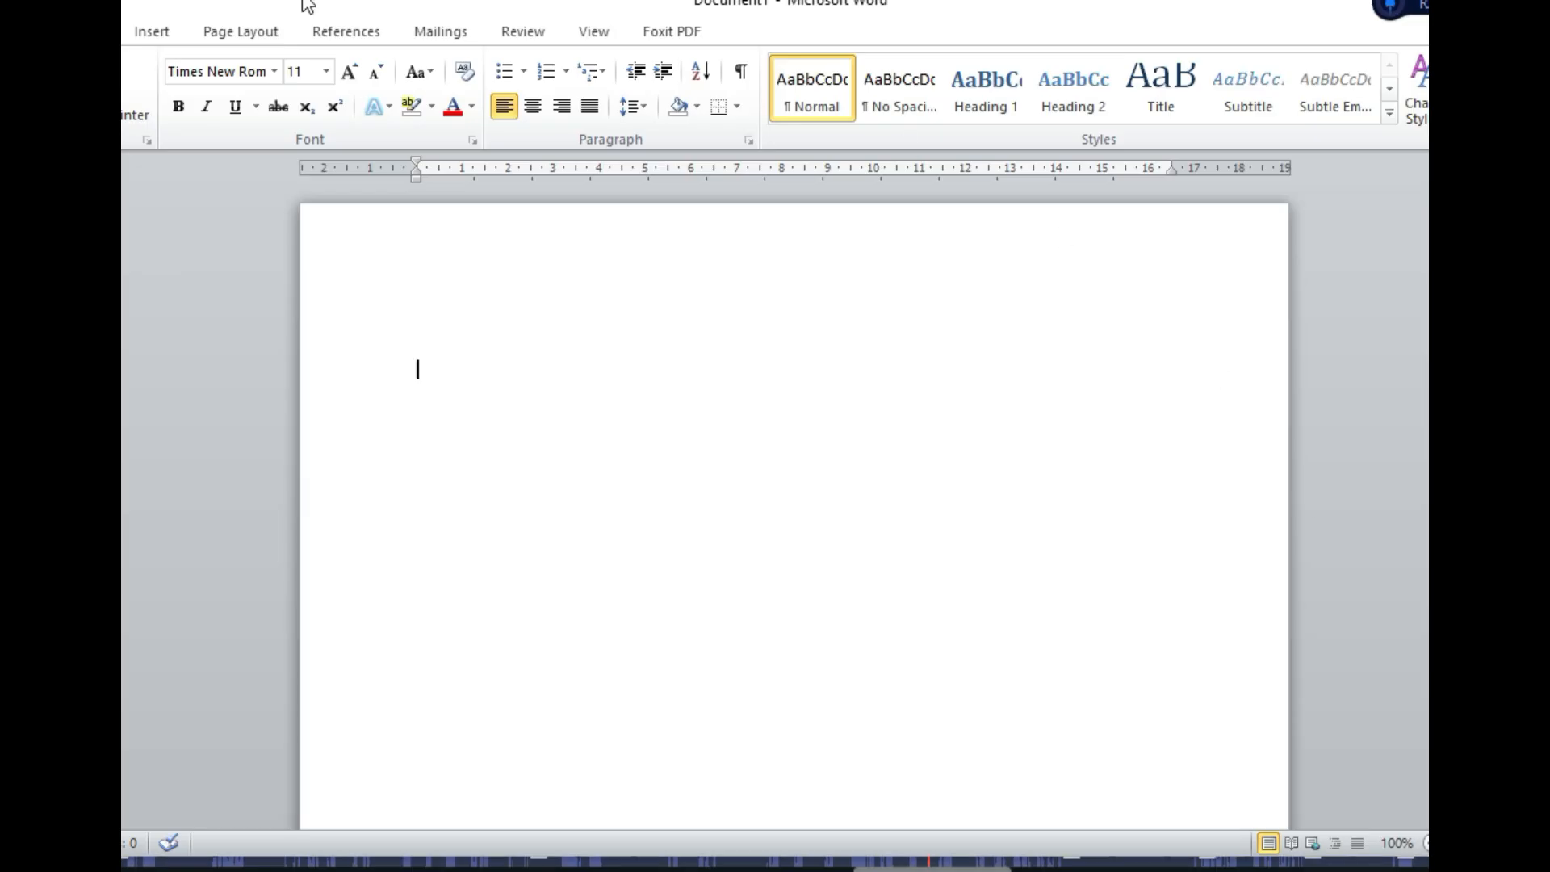
- Set the text font to Times New Roman at size 11
{"action": "left_click", "coordinate": [275, 71]}
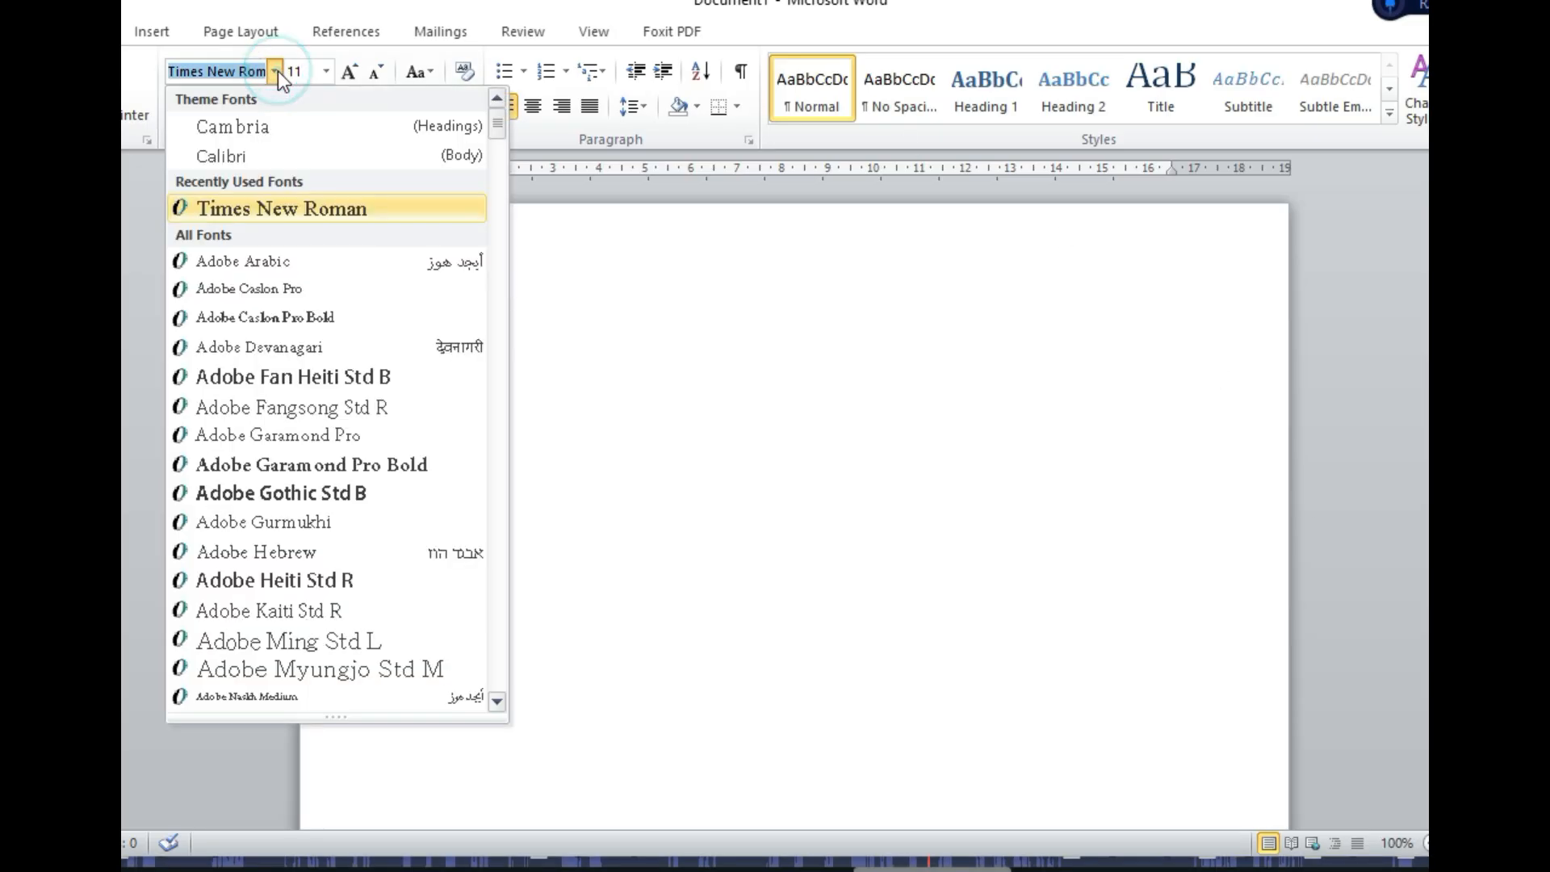
{"action": "left_click", "coordinate": [269, 210]}
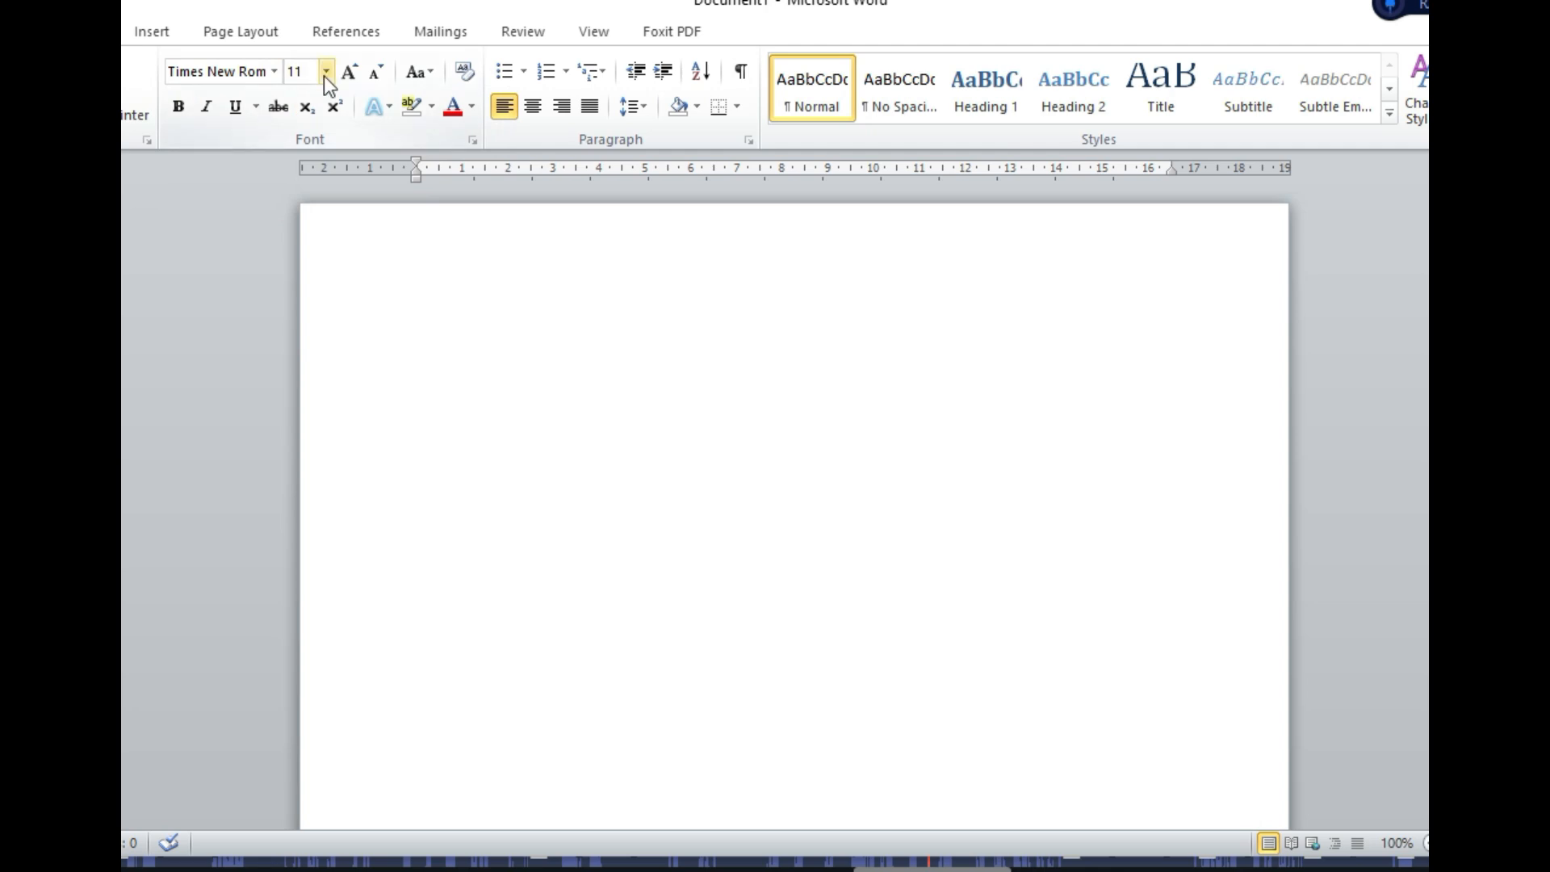
{"action": "left_click", "coordinate": [326, 71]}
{"action": "left_click", "coordinate": [299, 161]}
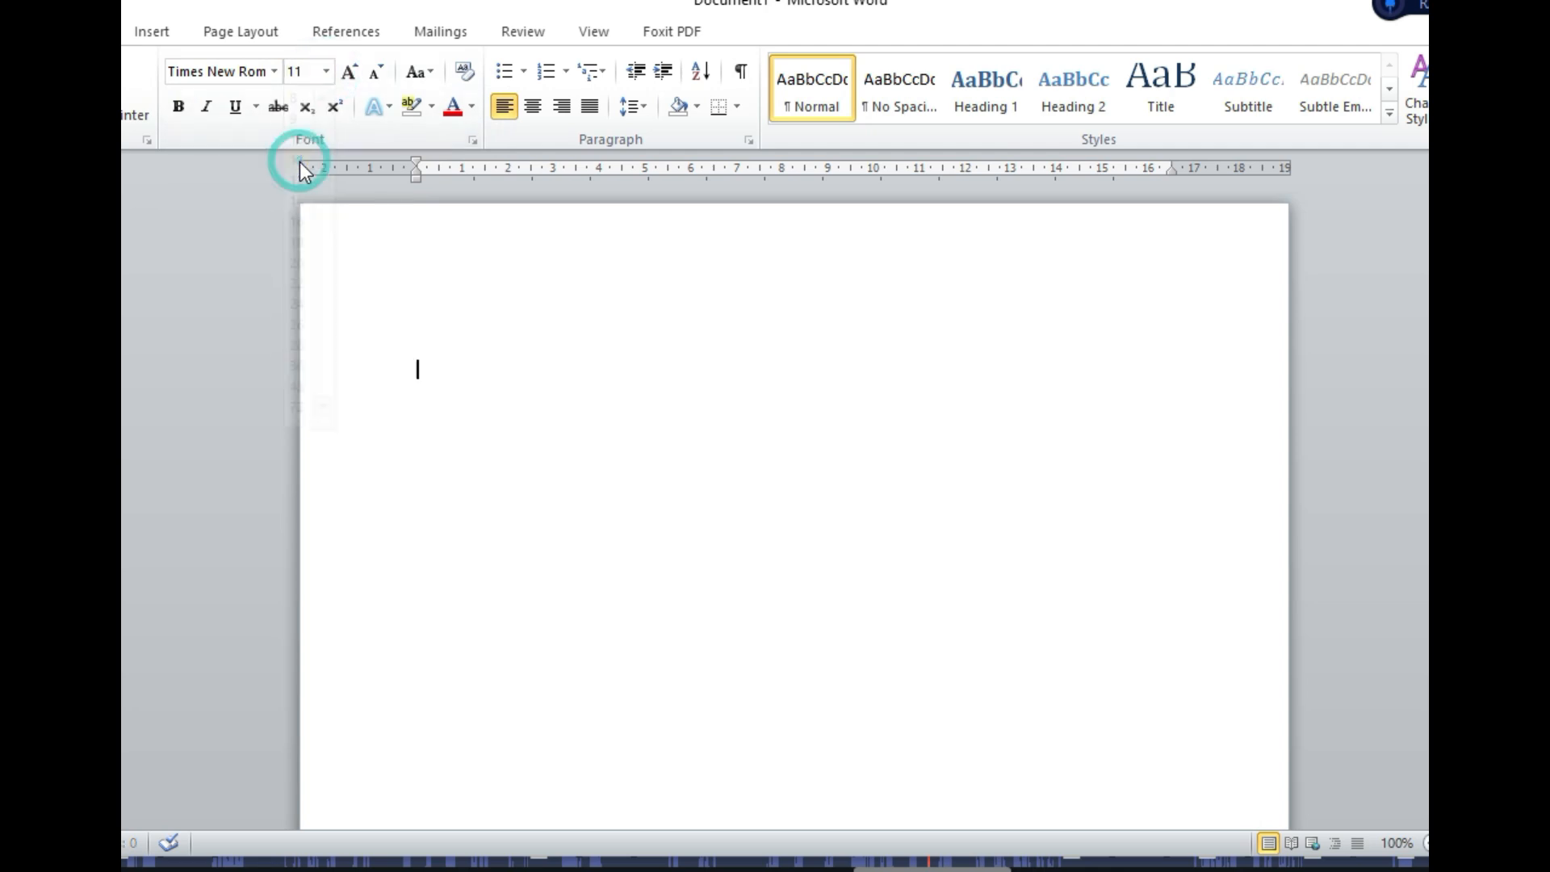
- Enter the place and date line "Pasuruan, 12 Februari 2025" at the start of the blank document
{"action": "left_click", "coordinate": [507, 370]}
{"action": "type", "text": "P"}
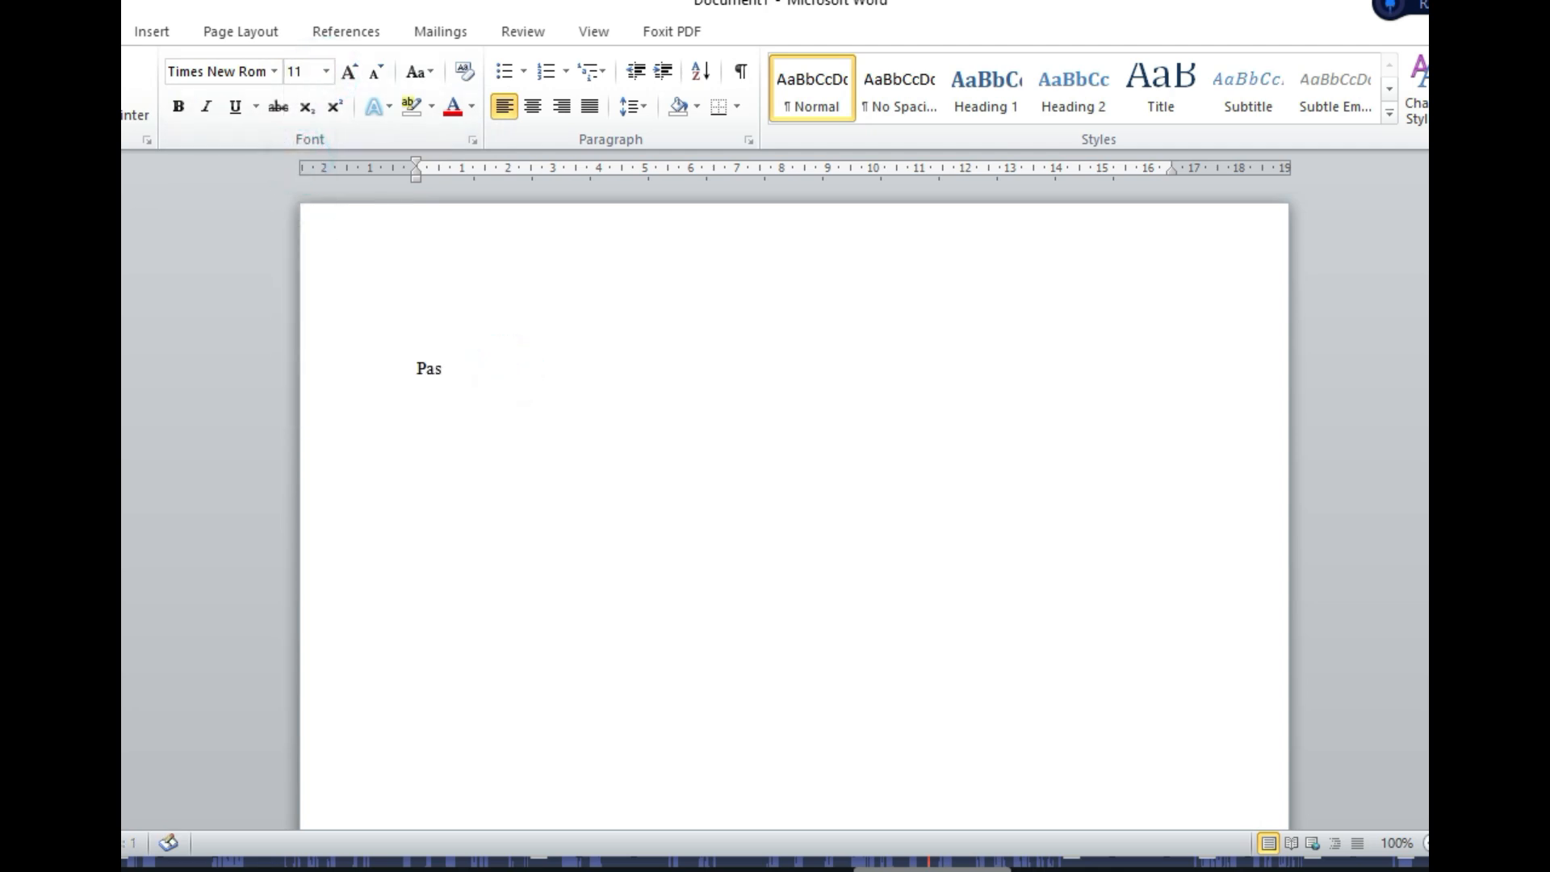
{"action": "type", "text": "asuruan, 12 Februa"}
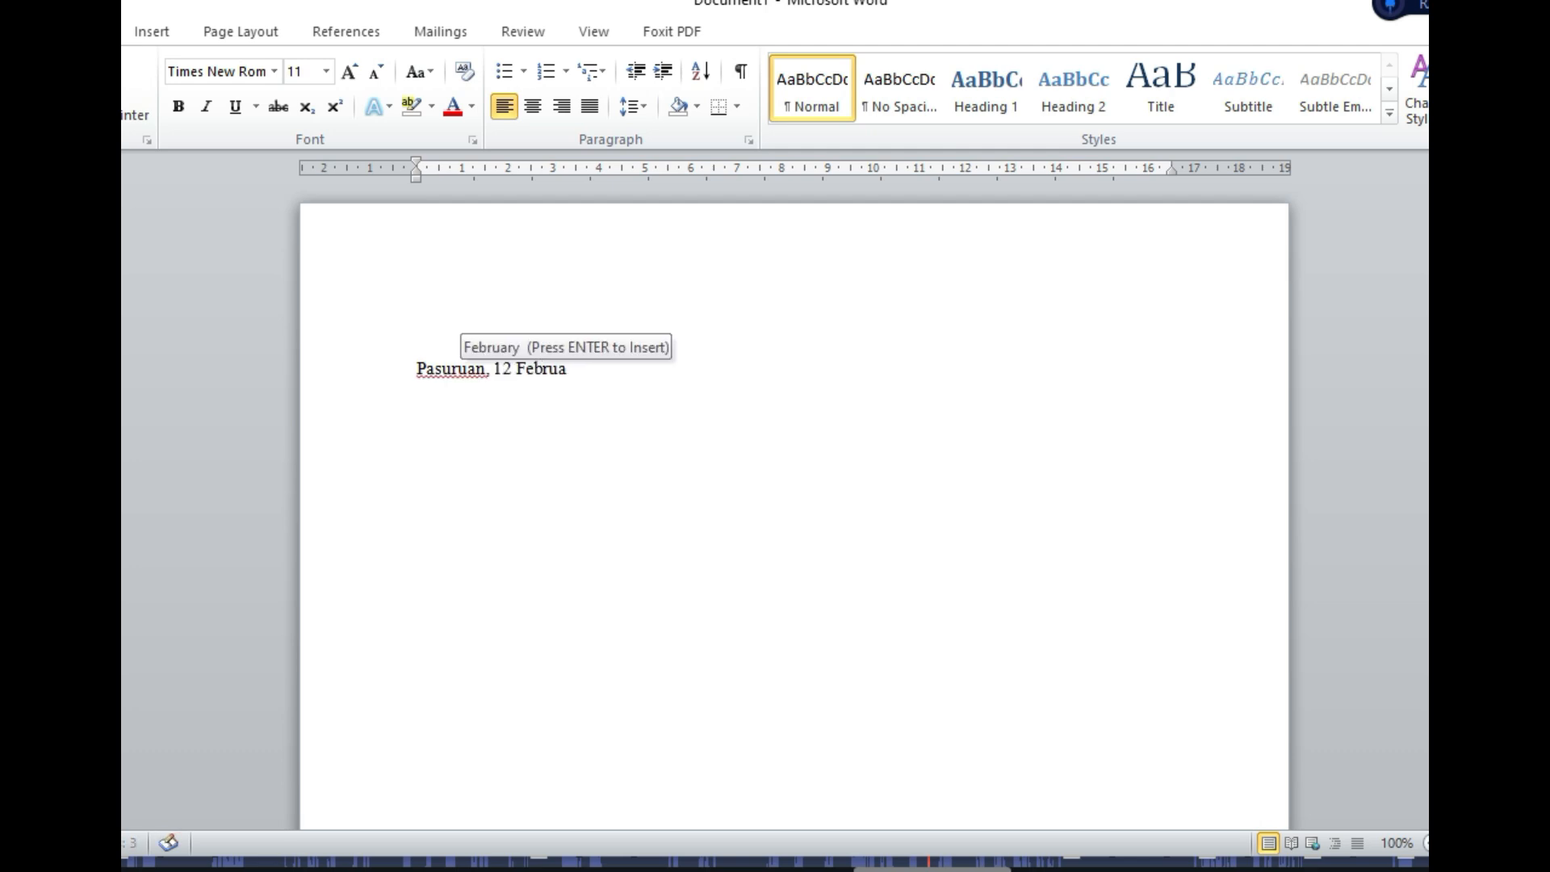
{"action": "type", "text": "ri 2025"}
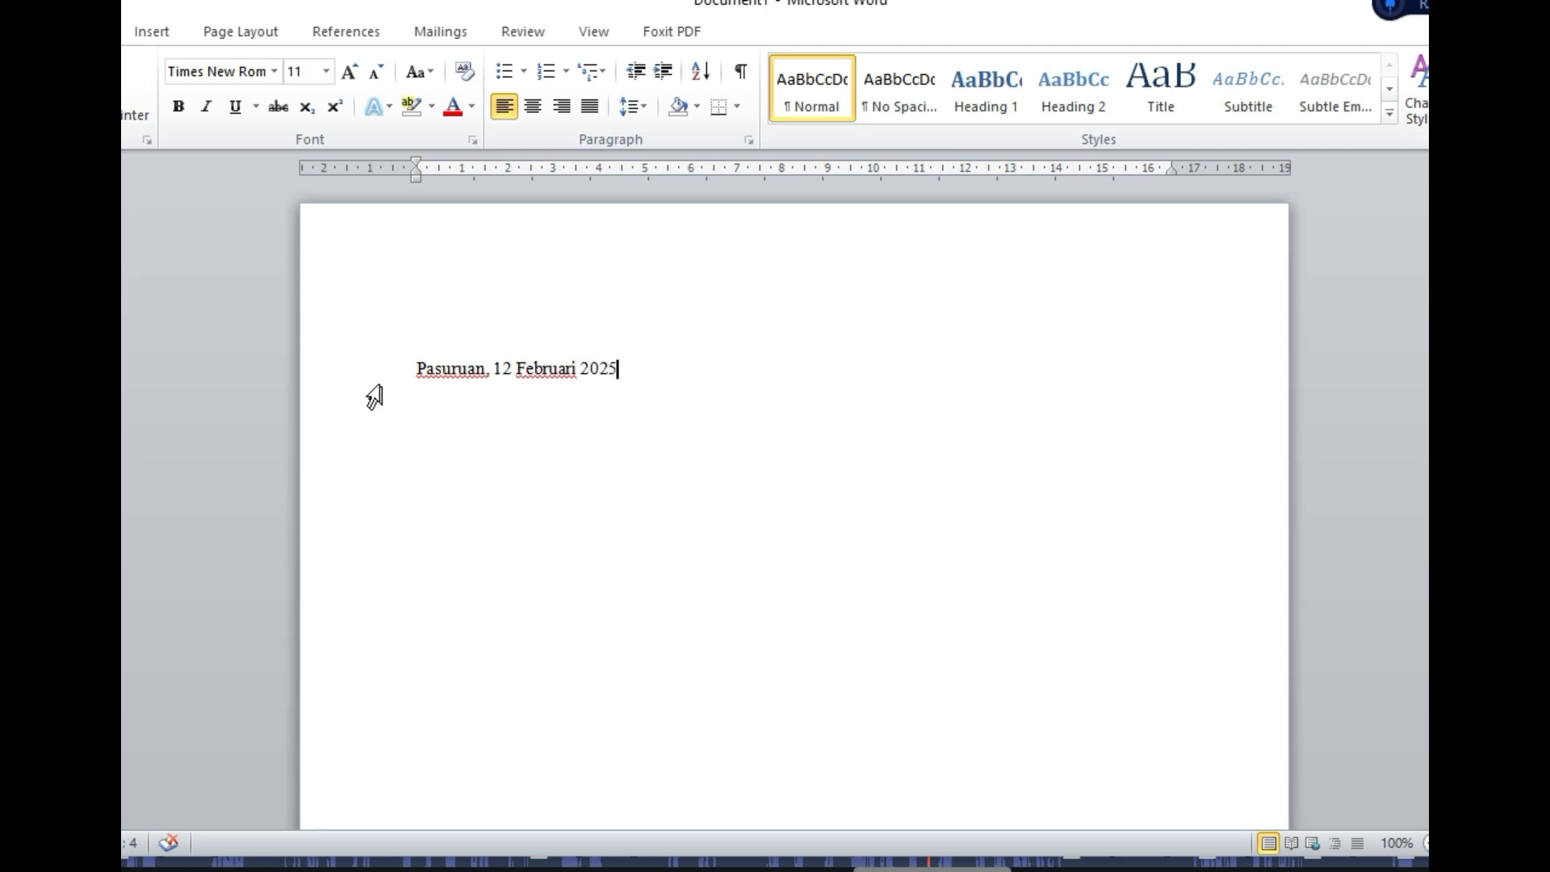
- Add a left tab stop at about 11.25 cm and indent the date line to it
{"action": "left_click", "coordinate": [414, 367]}
{"action": "left_click", "coordinate": [931, 169]}
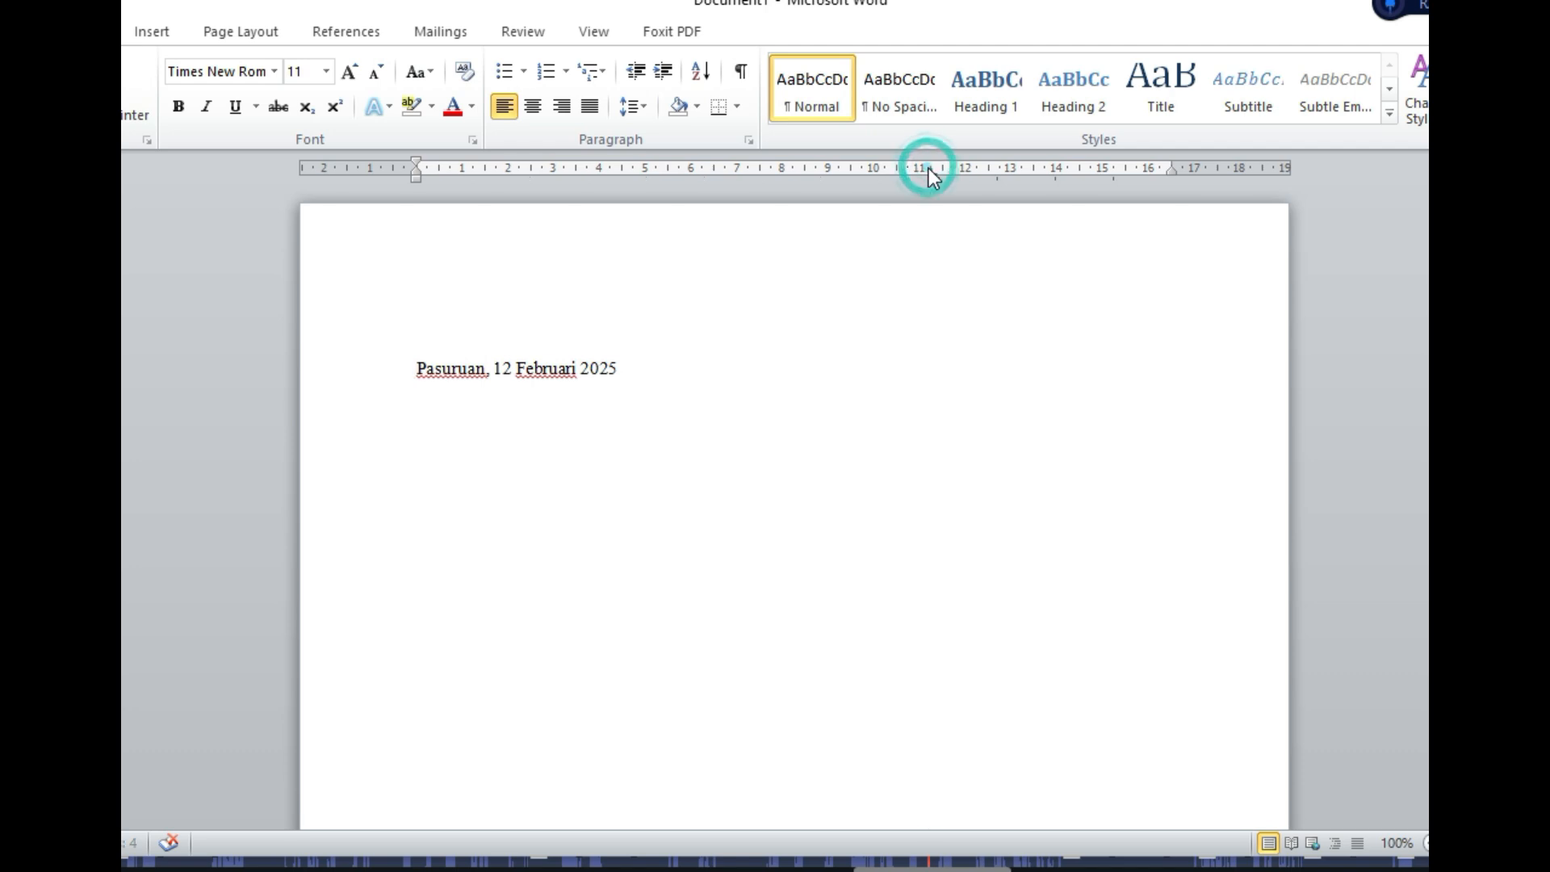
{"action": "key", "text": "Tab"}
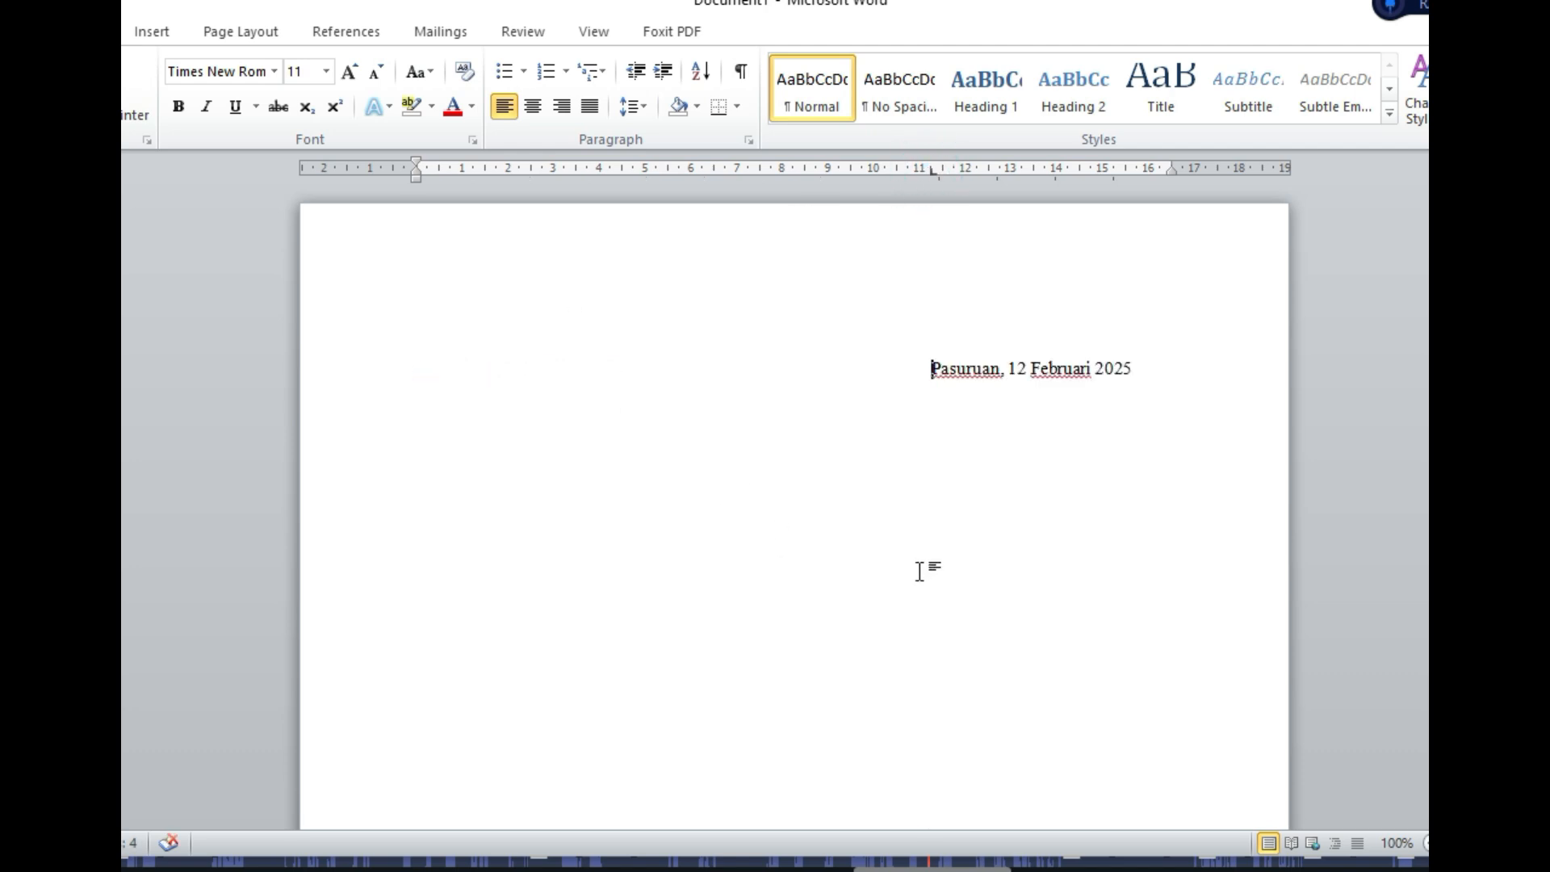
- Start a new paragraph below the date line and enter "Kepada"
{"action": "left_click", "coordinate": [1160, 373]}
{"action": "mouse_move", "coordinate": [1233, 869]}
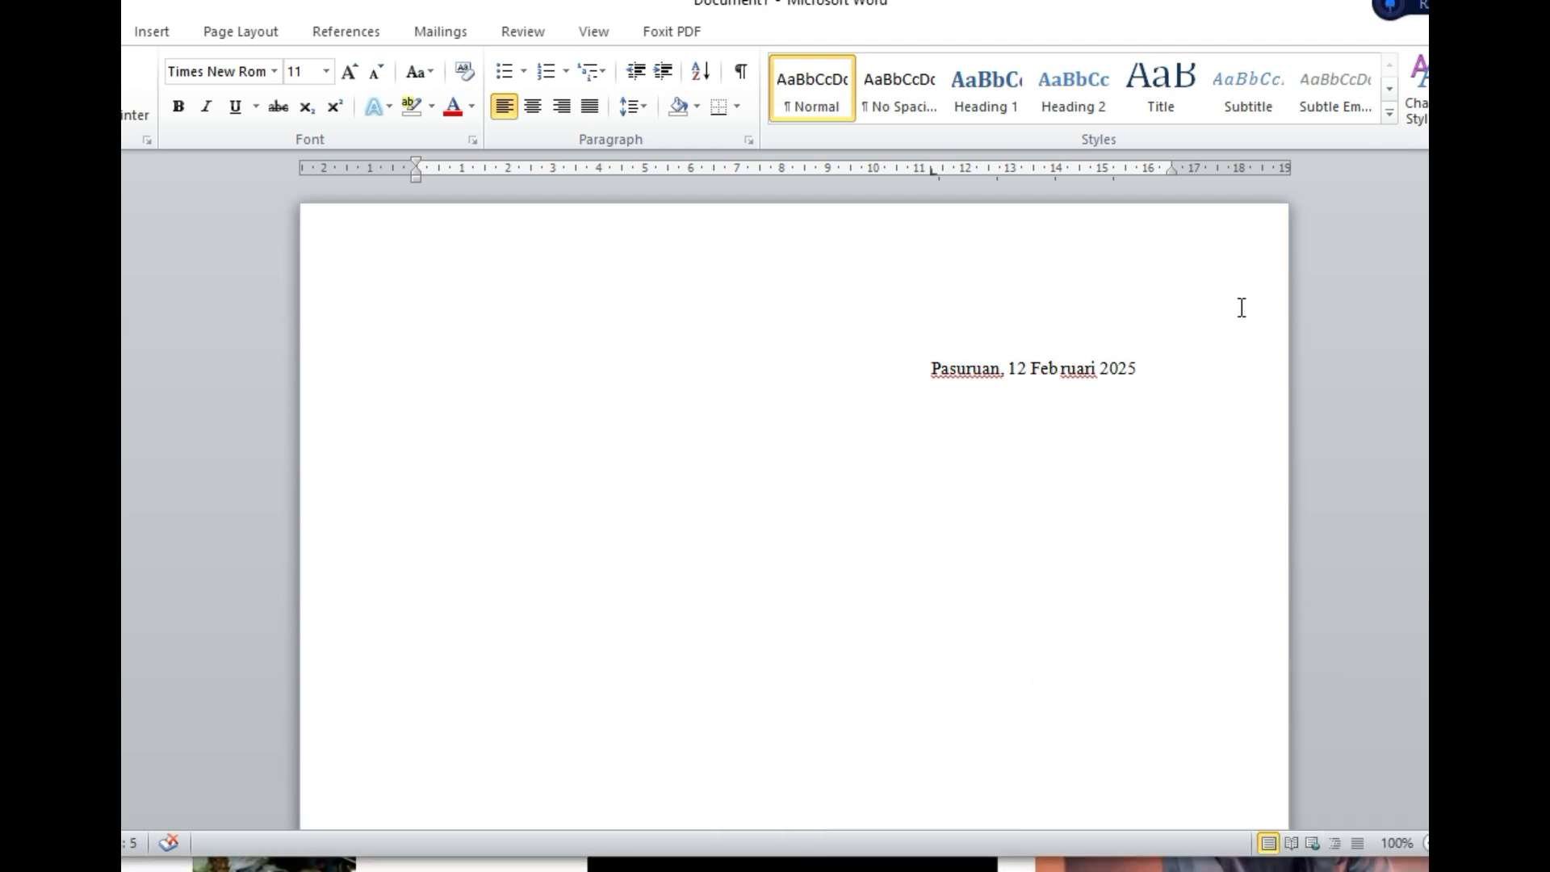
{"action": "key", "text": "Return"}
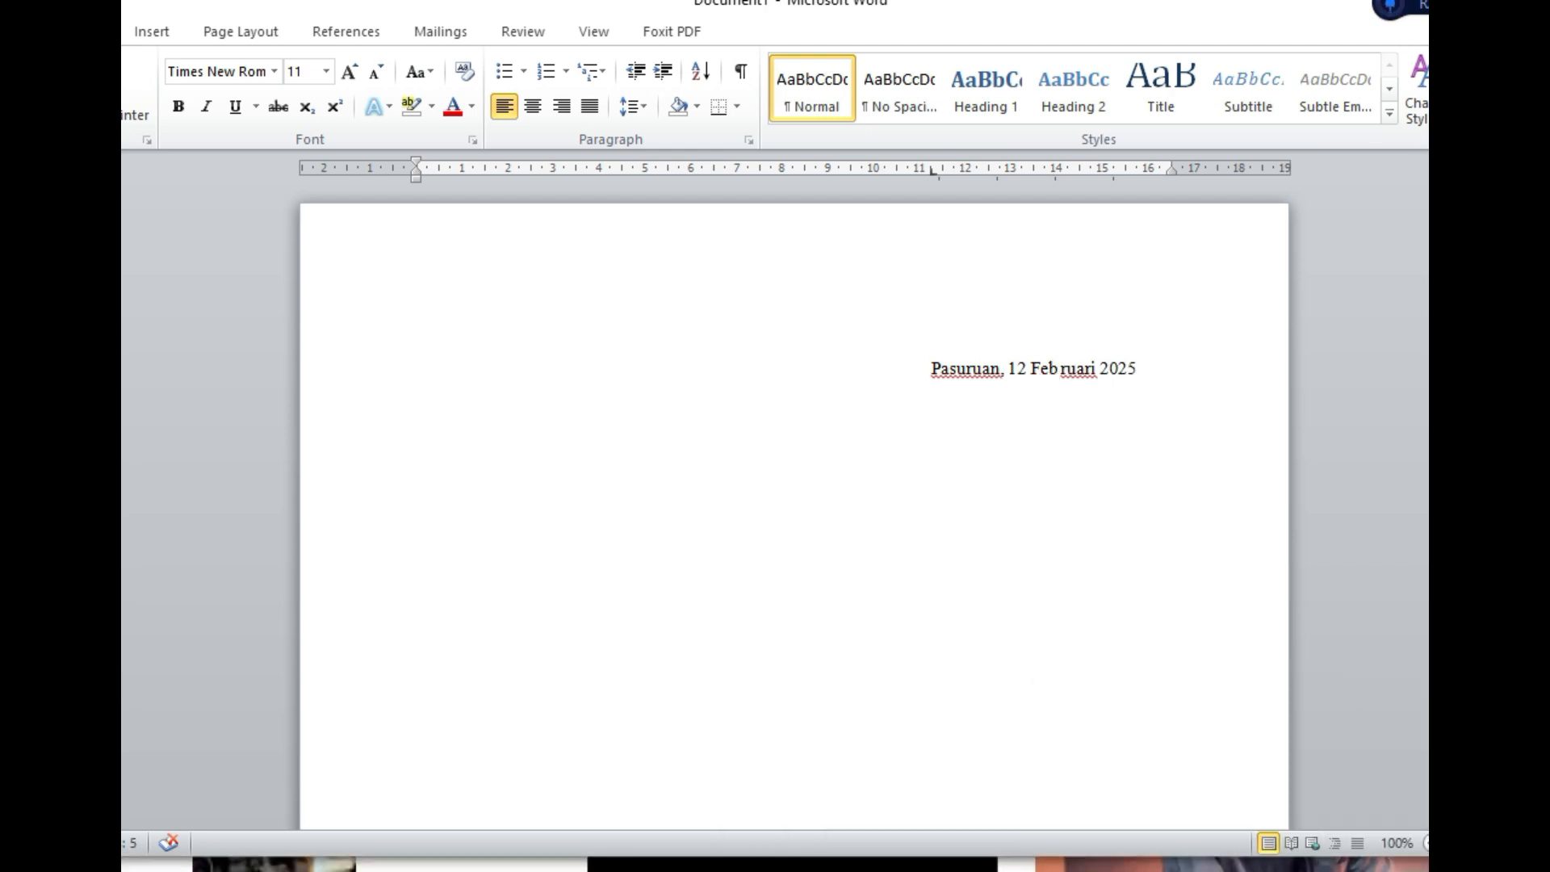
{"action": "type", "text": "Kepa"}
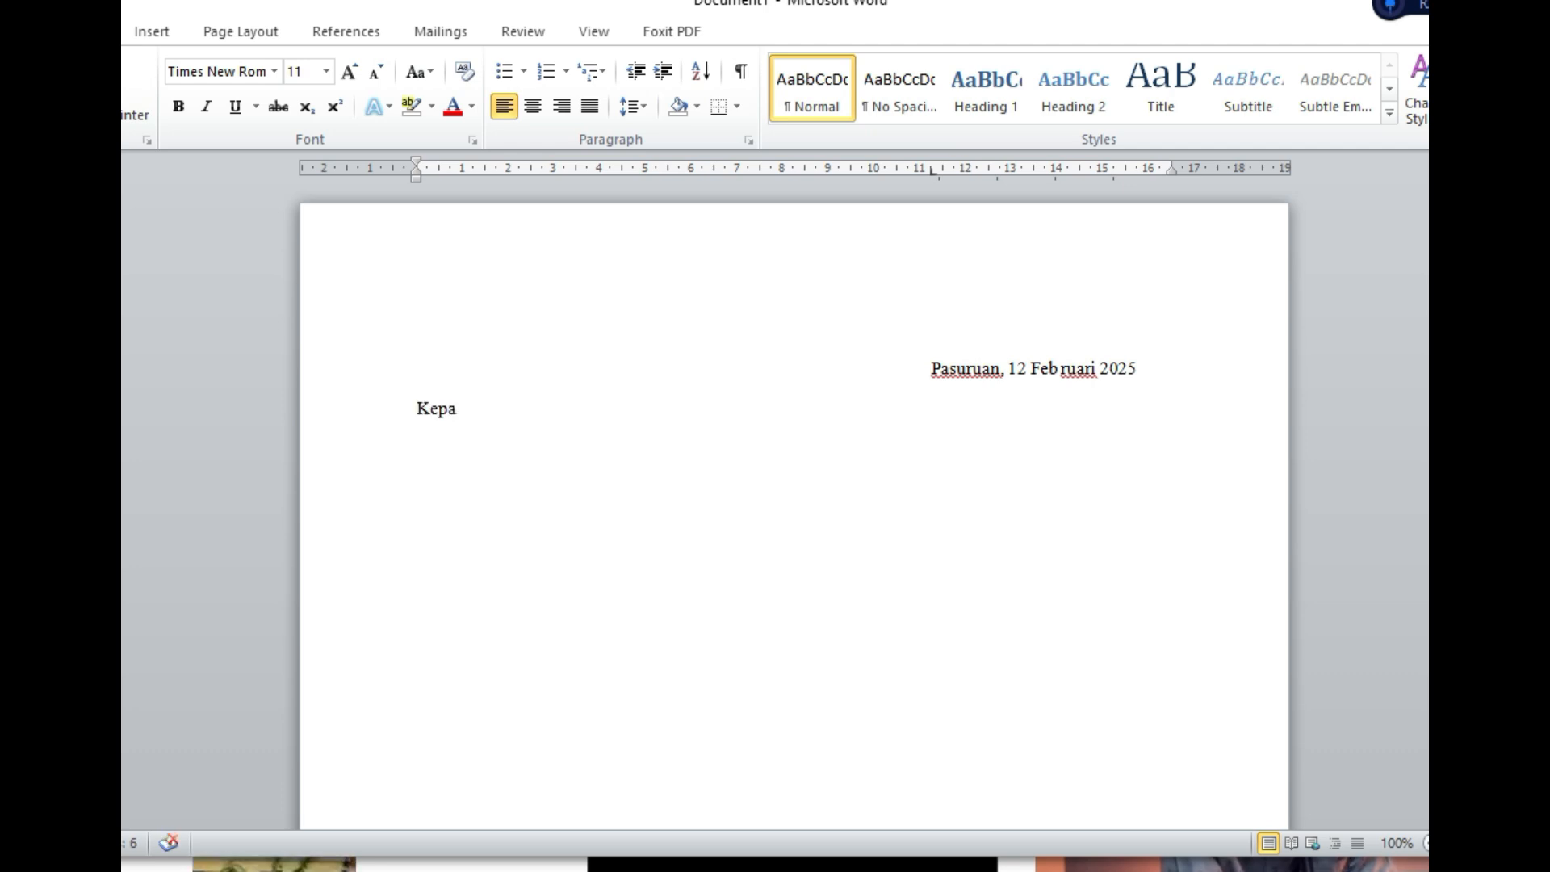
{"action": "type", "text": "da"}
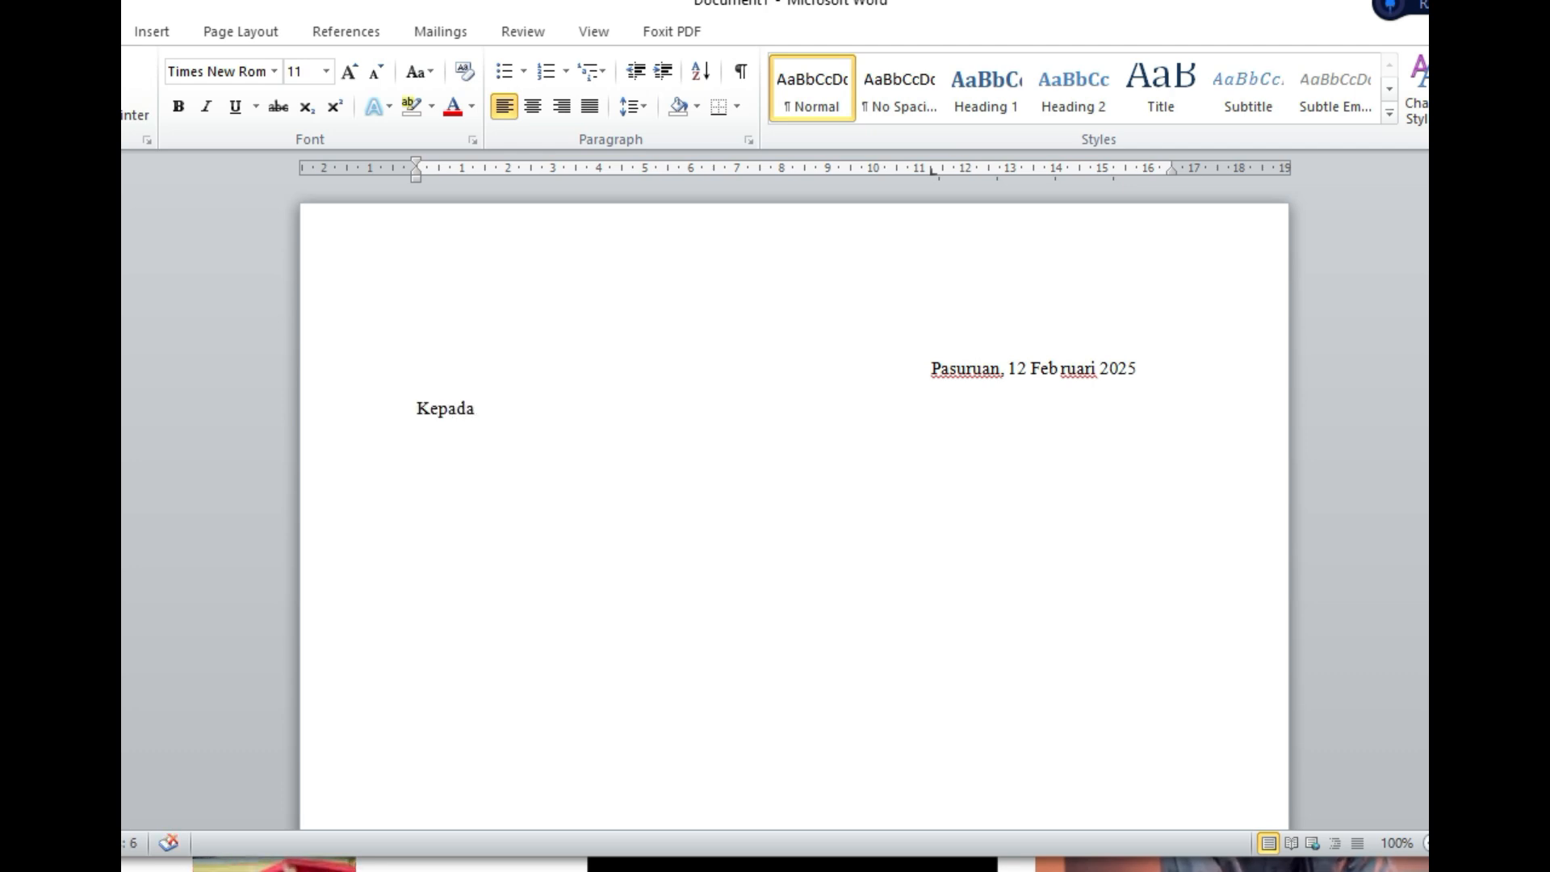
{"action": "key", "text": "shift+Home"}
{"action": "type", "text": "Kepada Yth. HRD PT. ABC Jl. Contoh No. 123, Jakarta"}
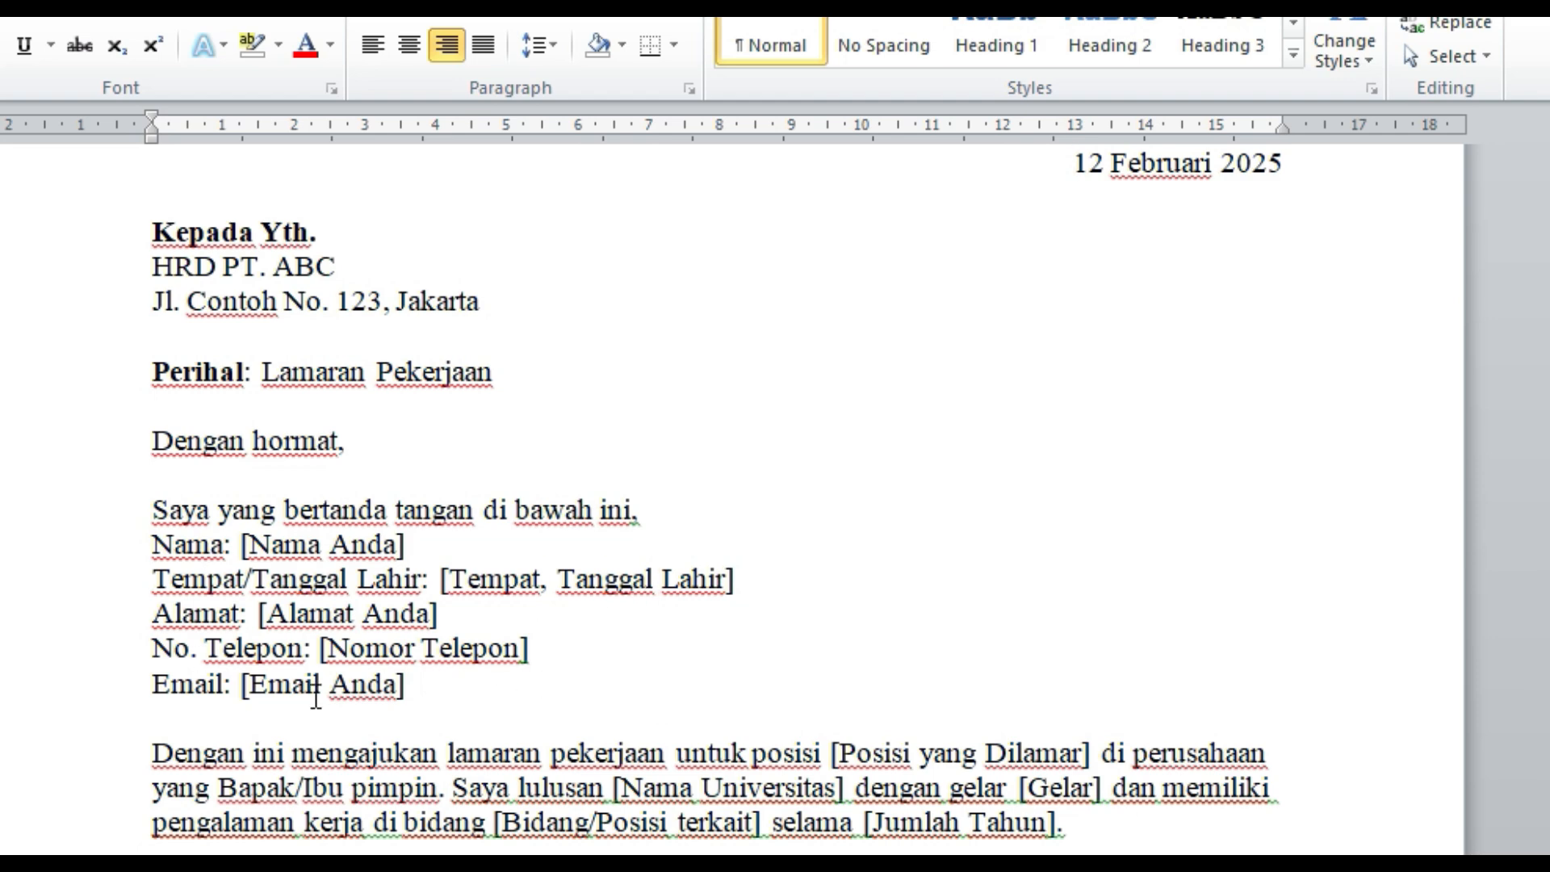
- Examine the sample application letter from the recipient block and subject line down through the applicant's details
{"action": "left_click", "coordinate": [500, 615]}
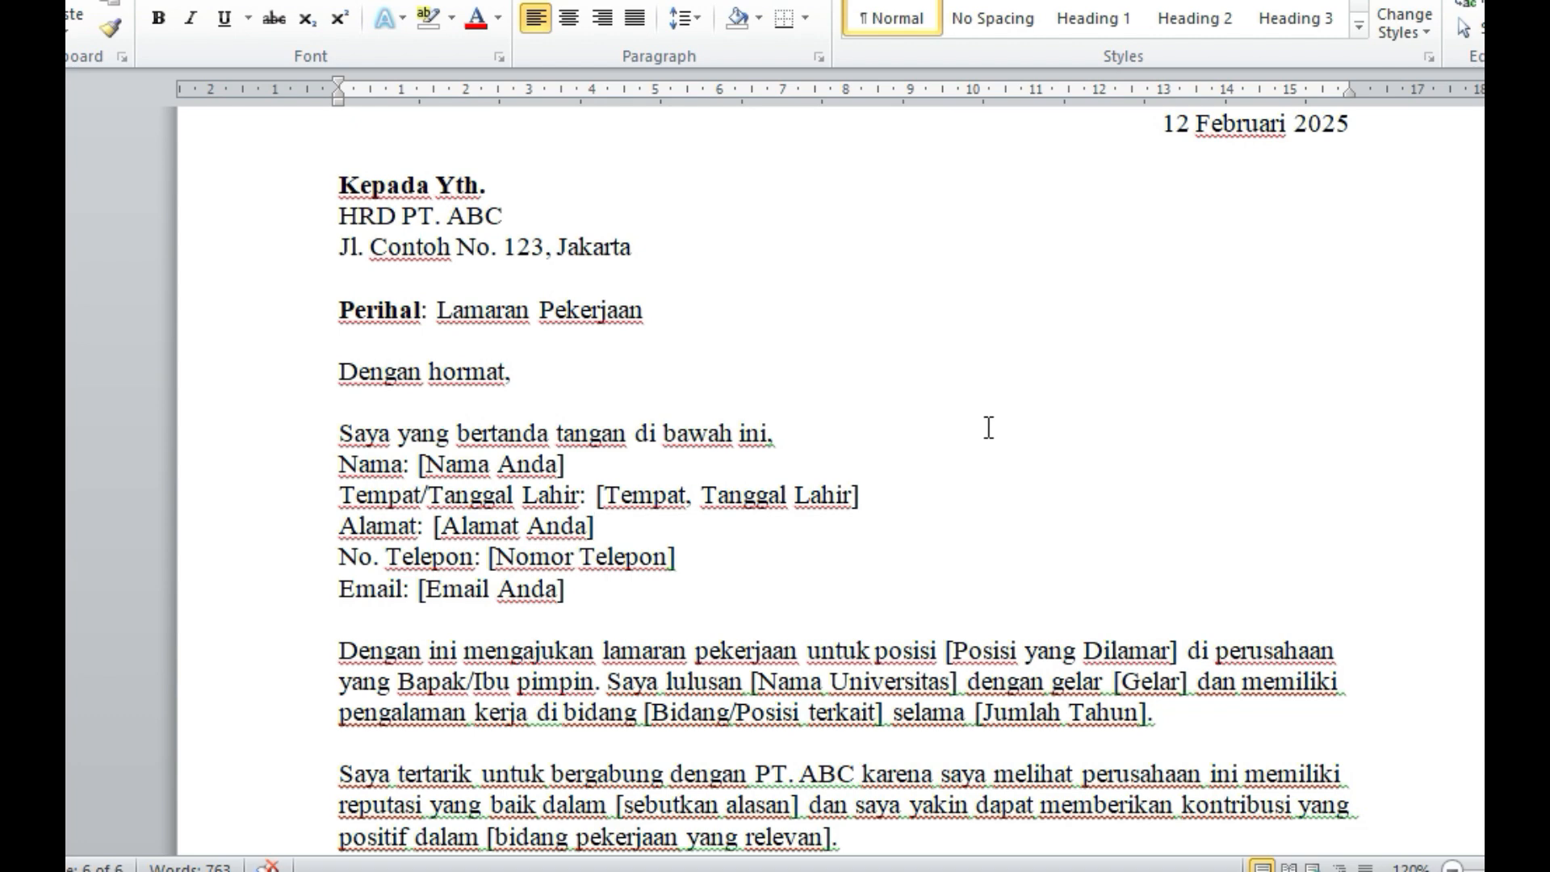
{"action": "left_click", "coordinate": [334, 667]}
{"action": "scroll", "coordinate": [332, 589], "scroll_direction": "down", "scroll_amount": 2}
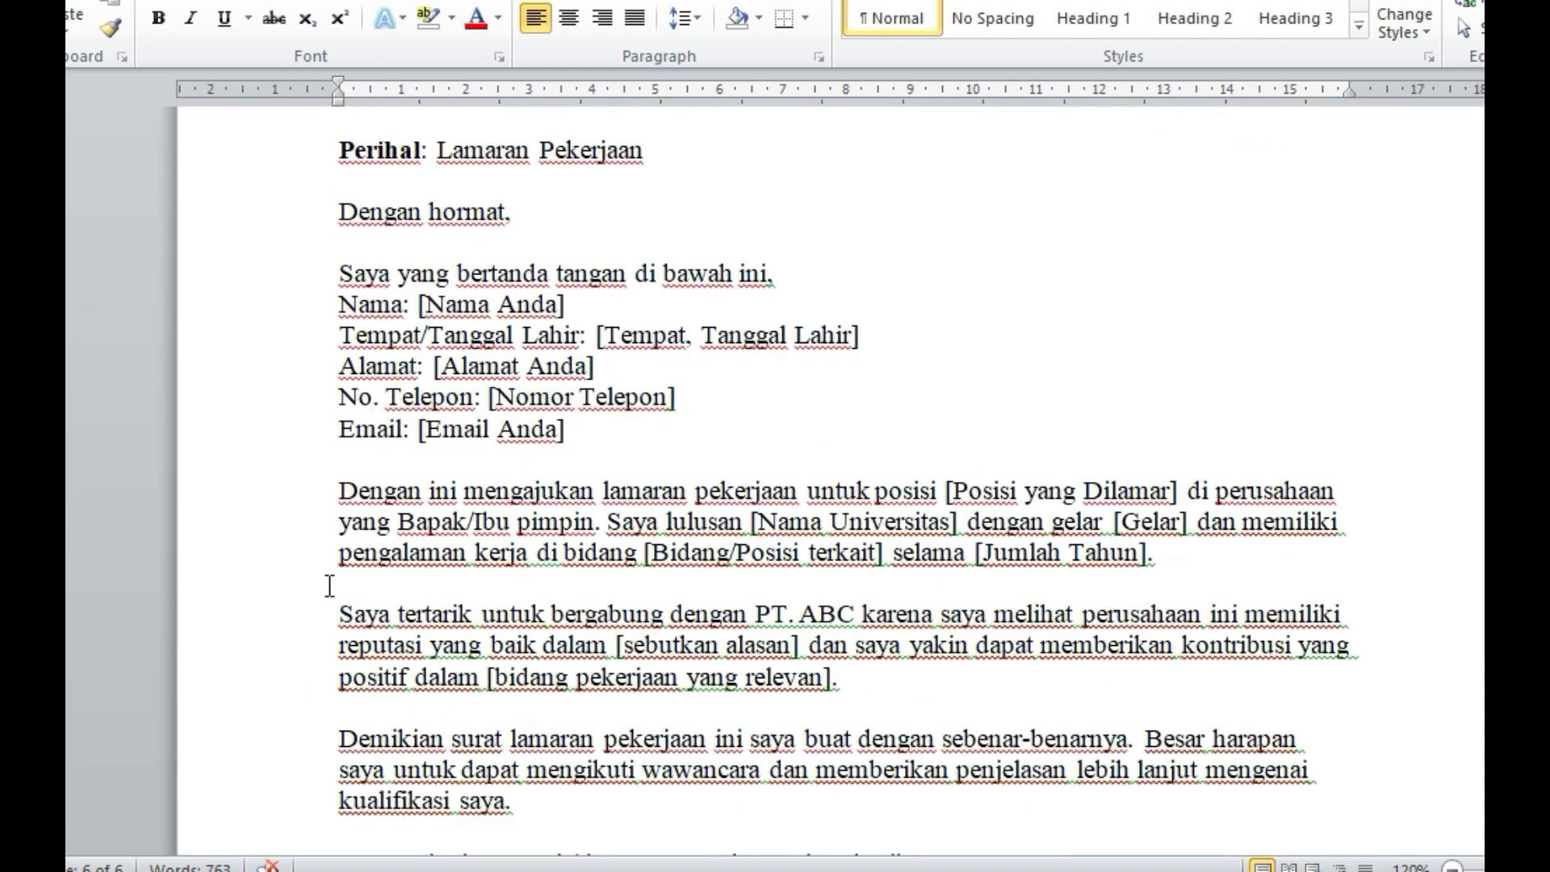
{"action": "scroll", "coordinate": [297, 529], "scroll_direction": "up", "scroll_amount": 1}
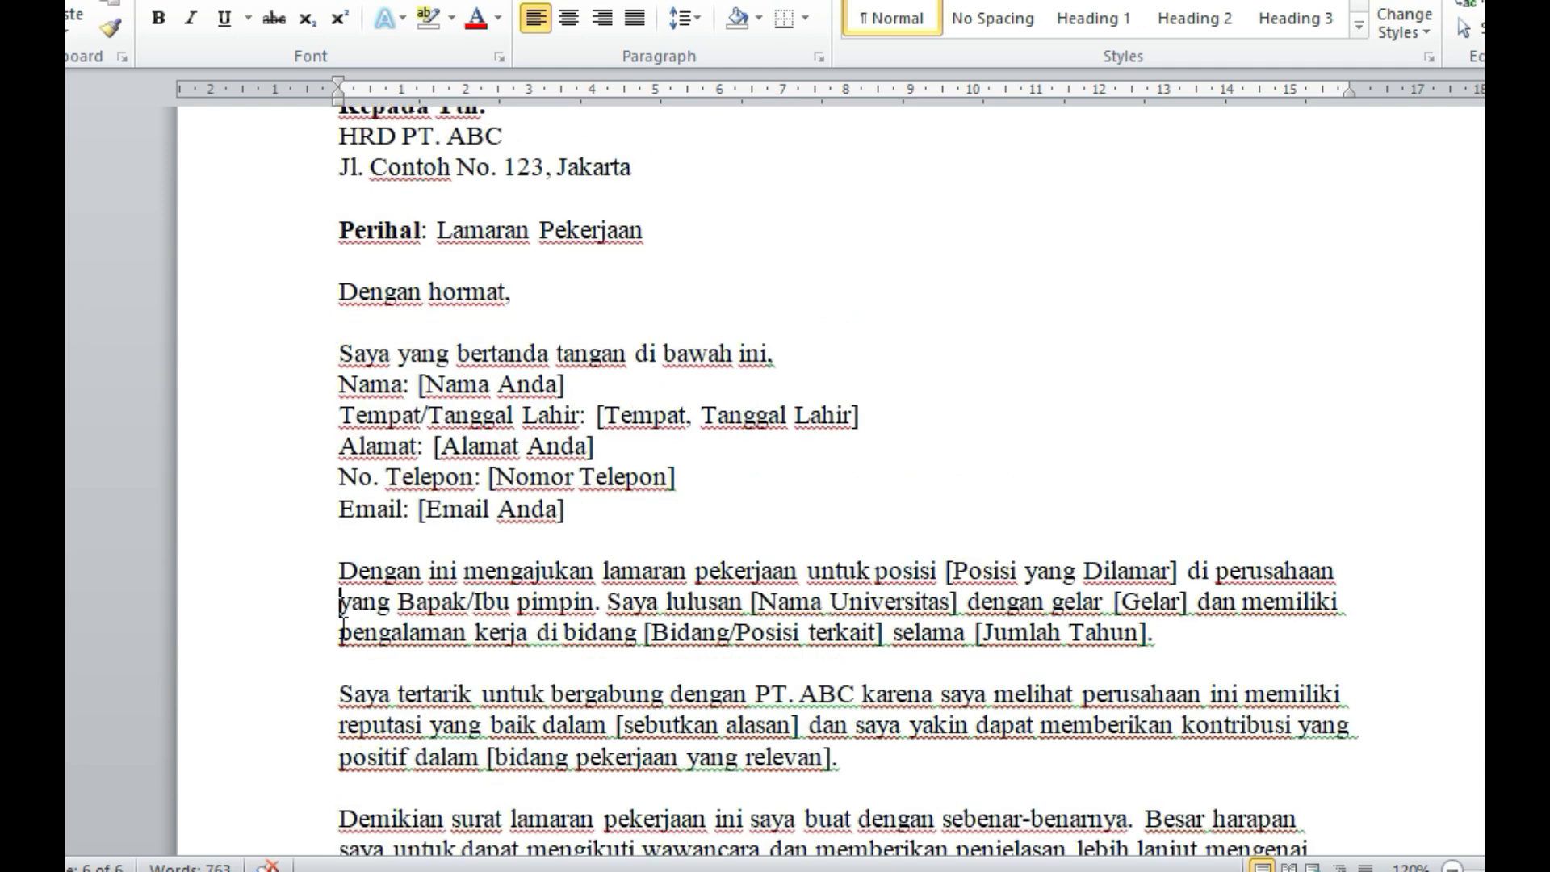
{"action": "scroll", "coordinate": [338, 617], "scroll_direction": "down", "scroll_amount": 1}
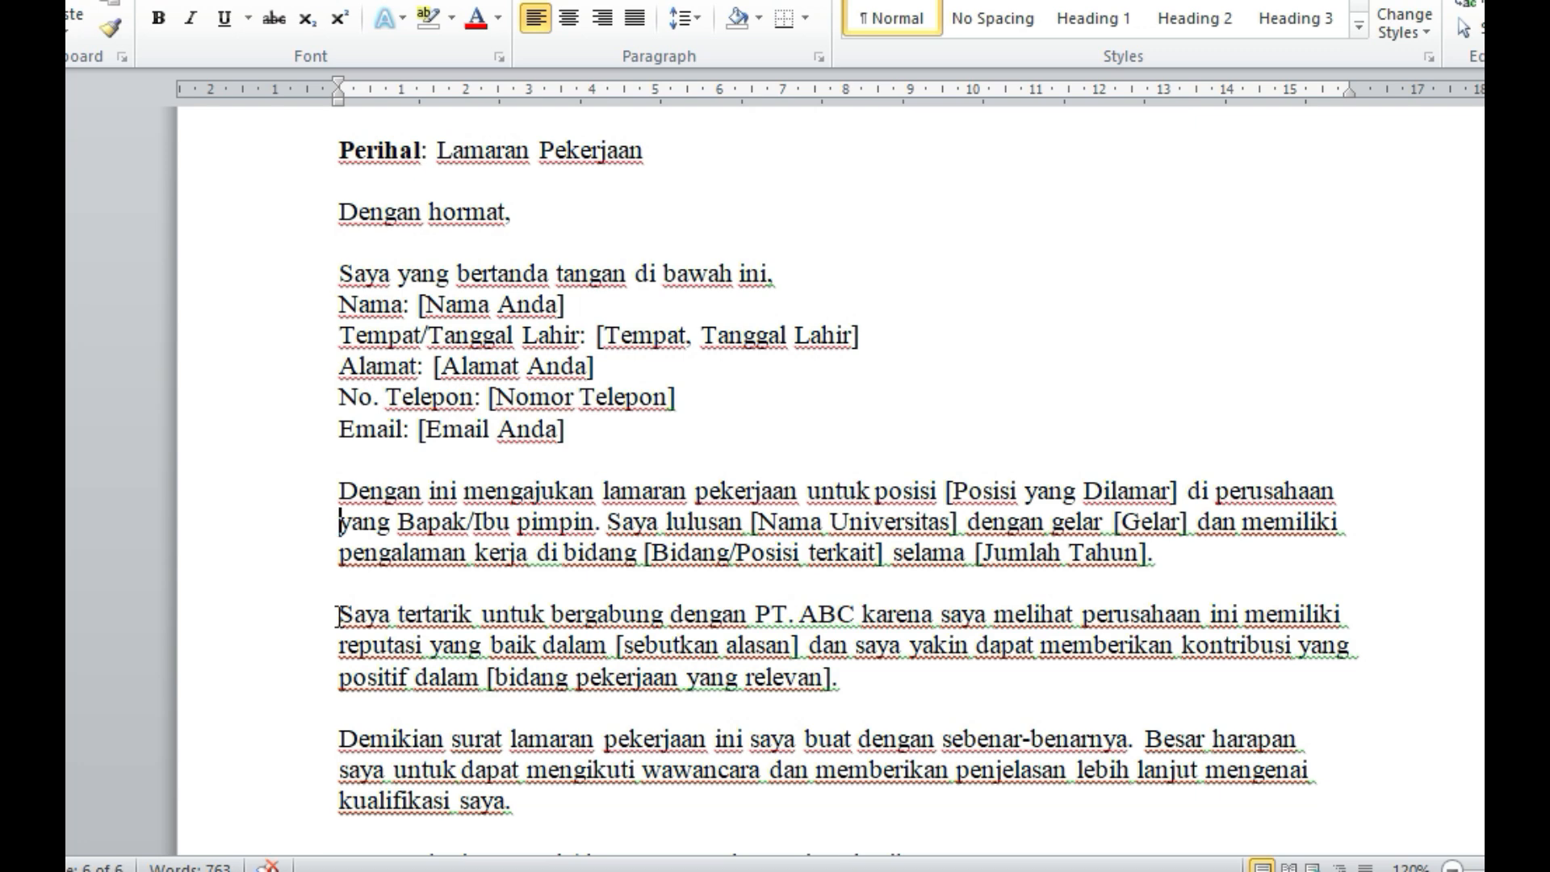
{"action": "scroll", "coordinate": [339, 617], "scroll_direction": "down", "scroll_amount": 1}
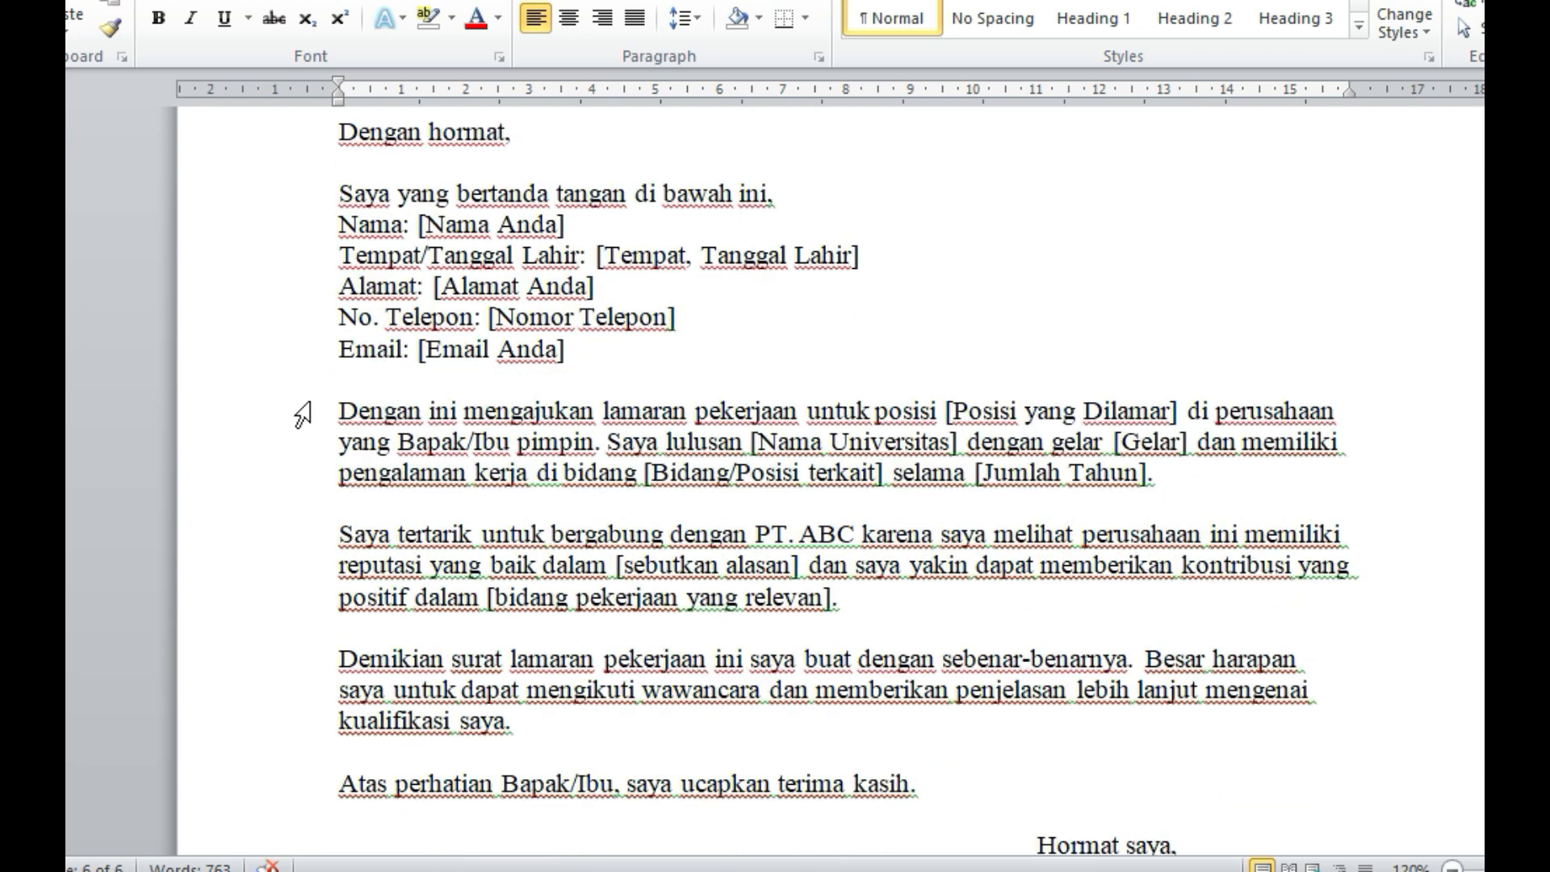
- Highlight the letter's body paragraphs on the position applied for and the interest in PT. ABC to examine them
{"action": "left_click_drag", "start_coordinate": [337, 412], "coordinate": [1358, 585]}
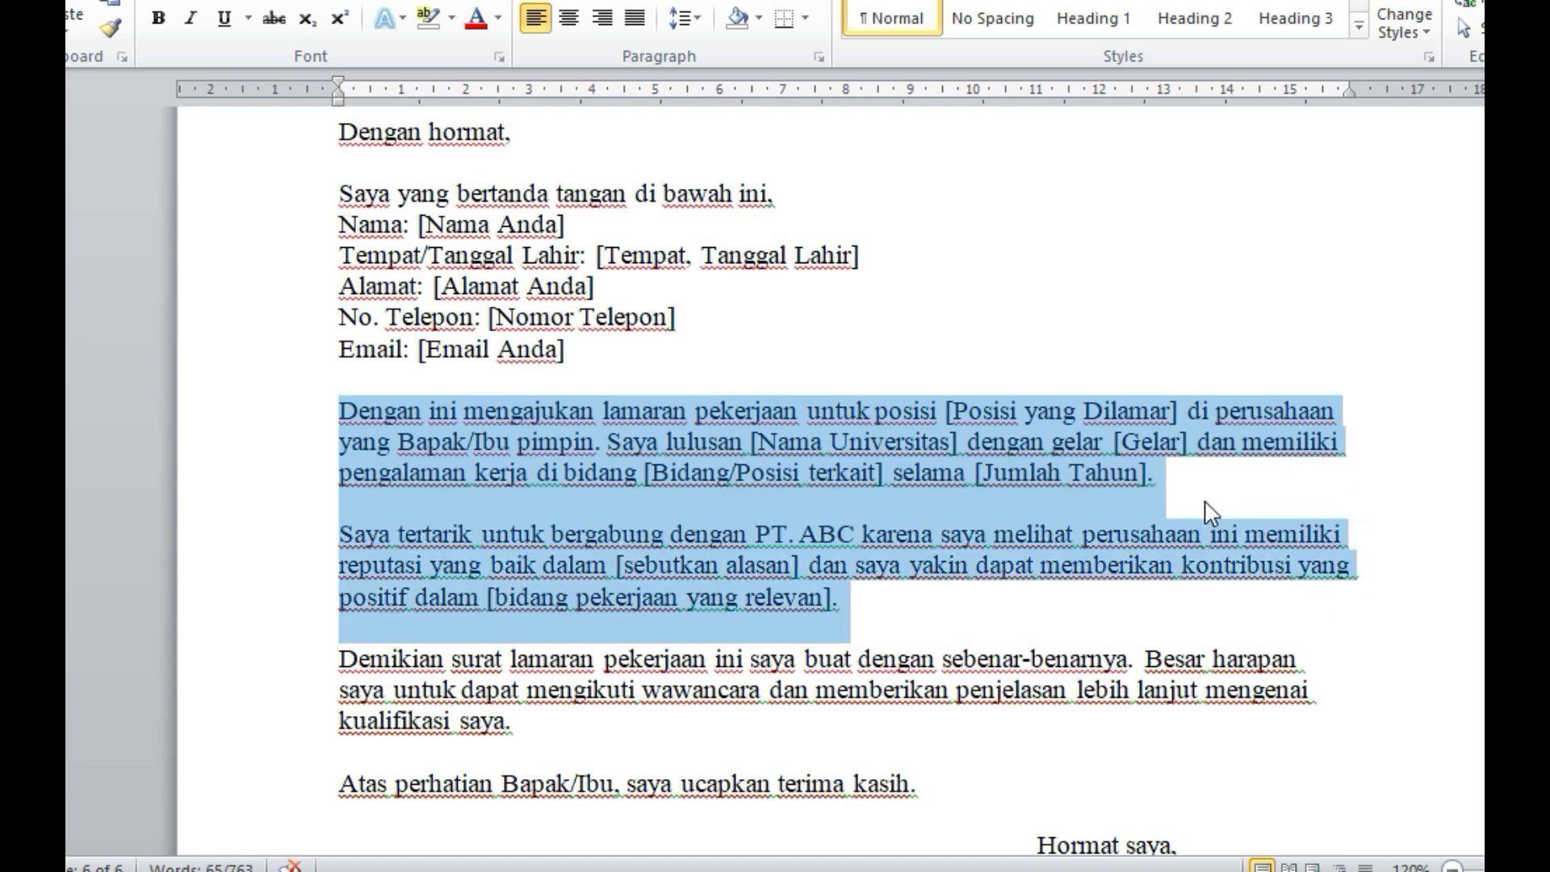
{"action": "left_click", "coordinate": [1237, 485]}
{"action": "left_click_drag", "start_coordinate": [1237, 486], "coordinate": [339, 408]}
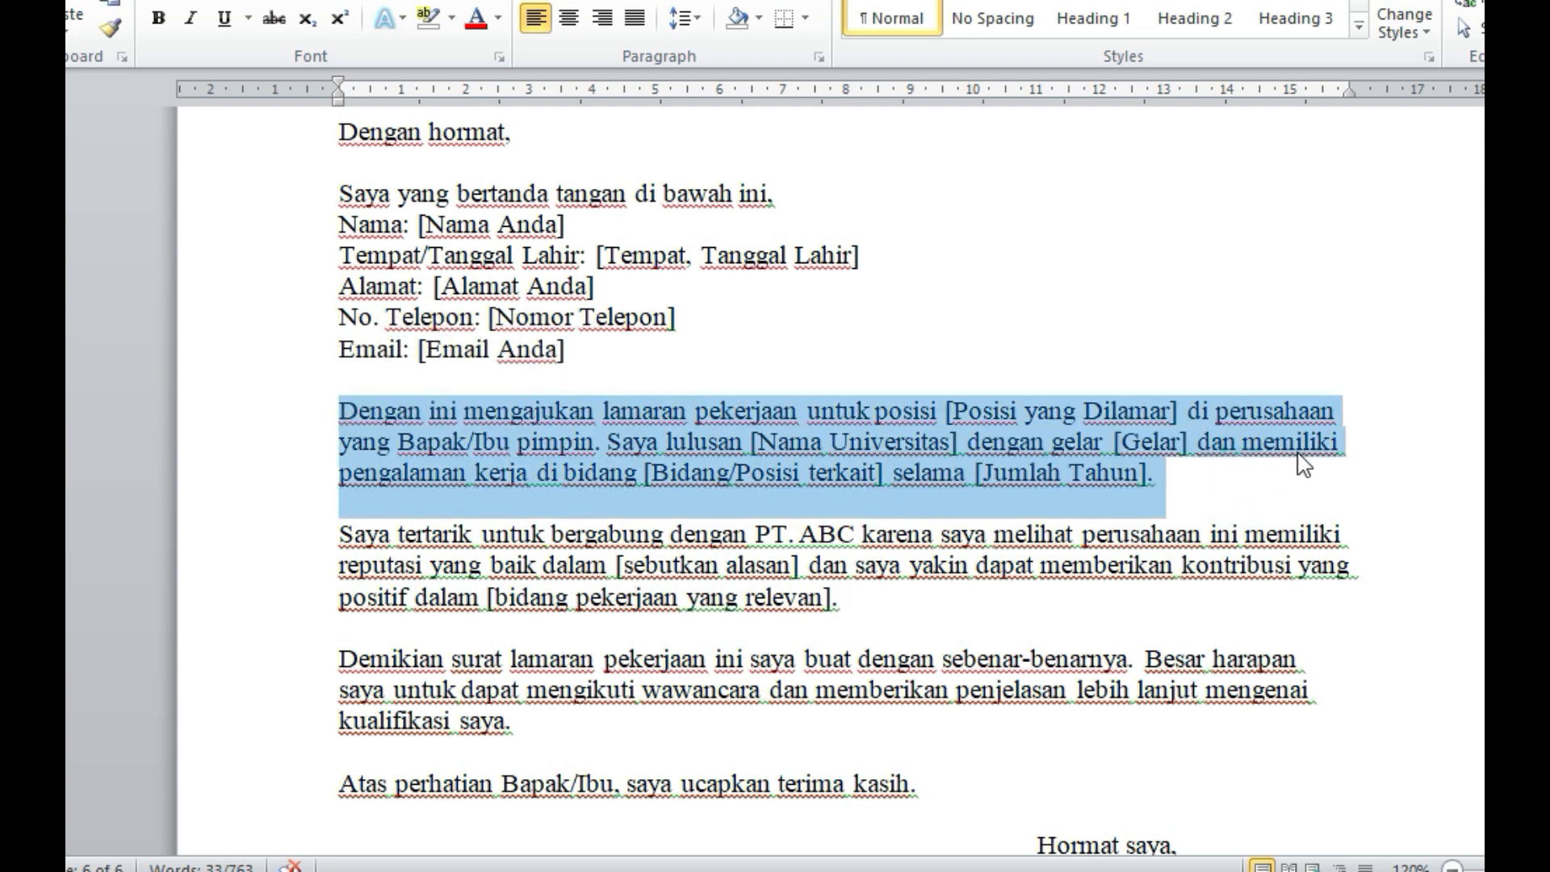
{"action": "left_click", "coordinate": [1381, 444]}
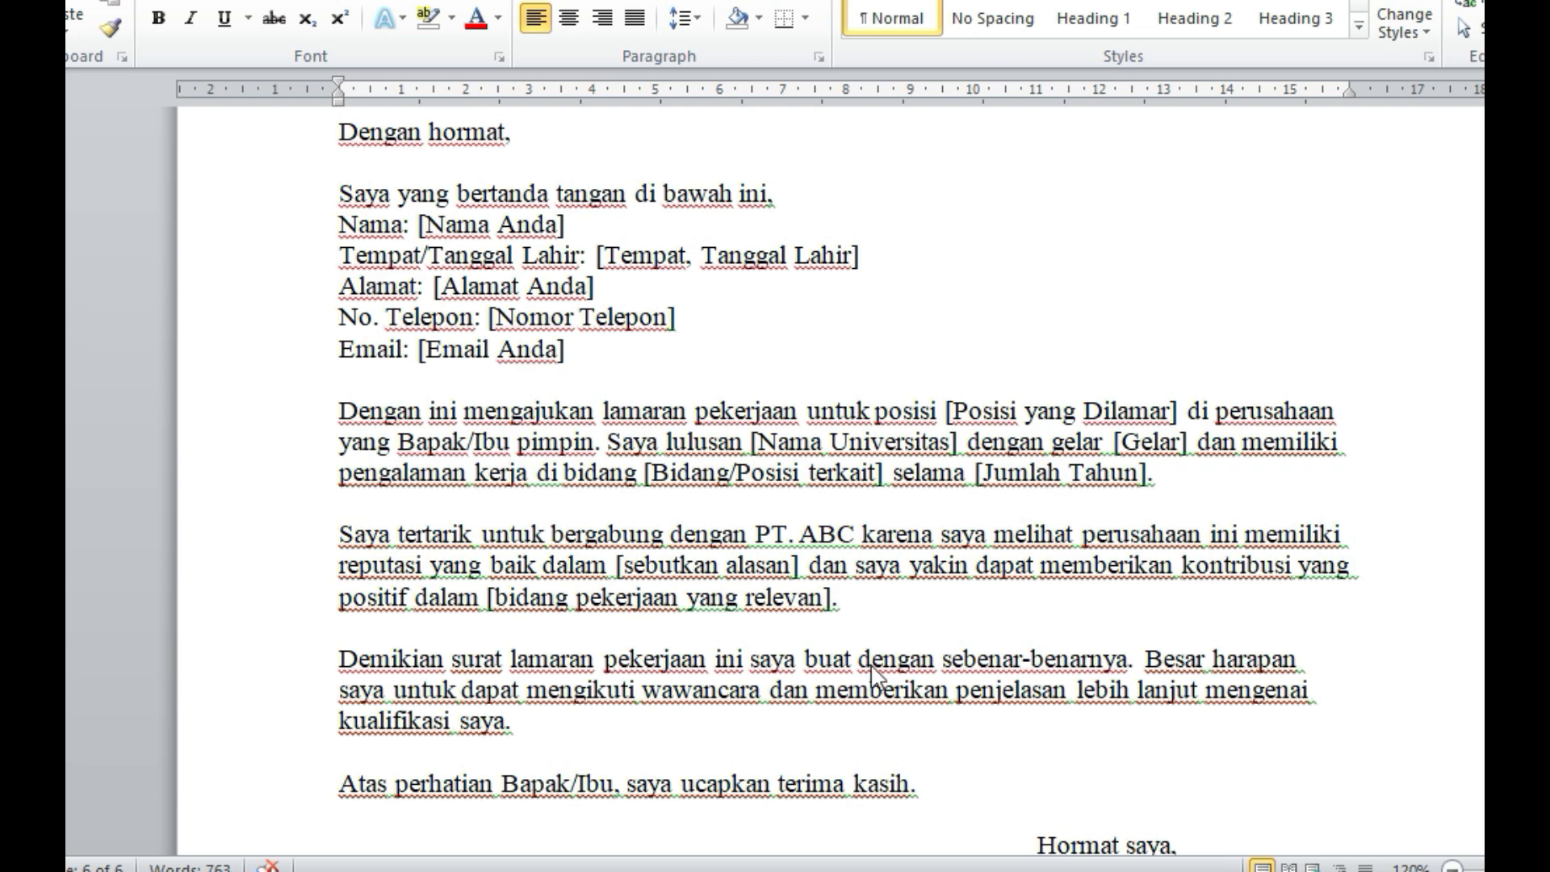
{"action": "left_click", "coordinate": [338, 536]}
{"action": "left_click_drag", "start_coordinate": [338, 536], "coordinate": [899, 588]}
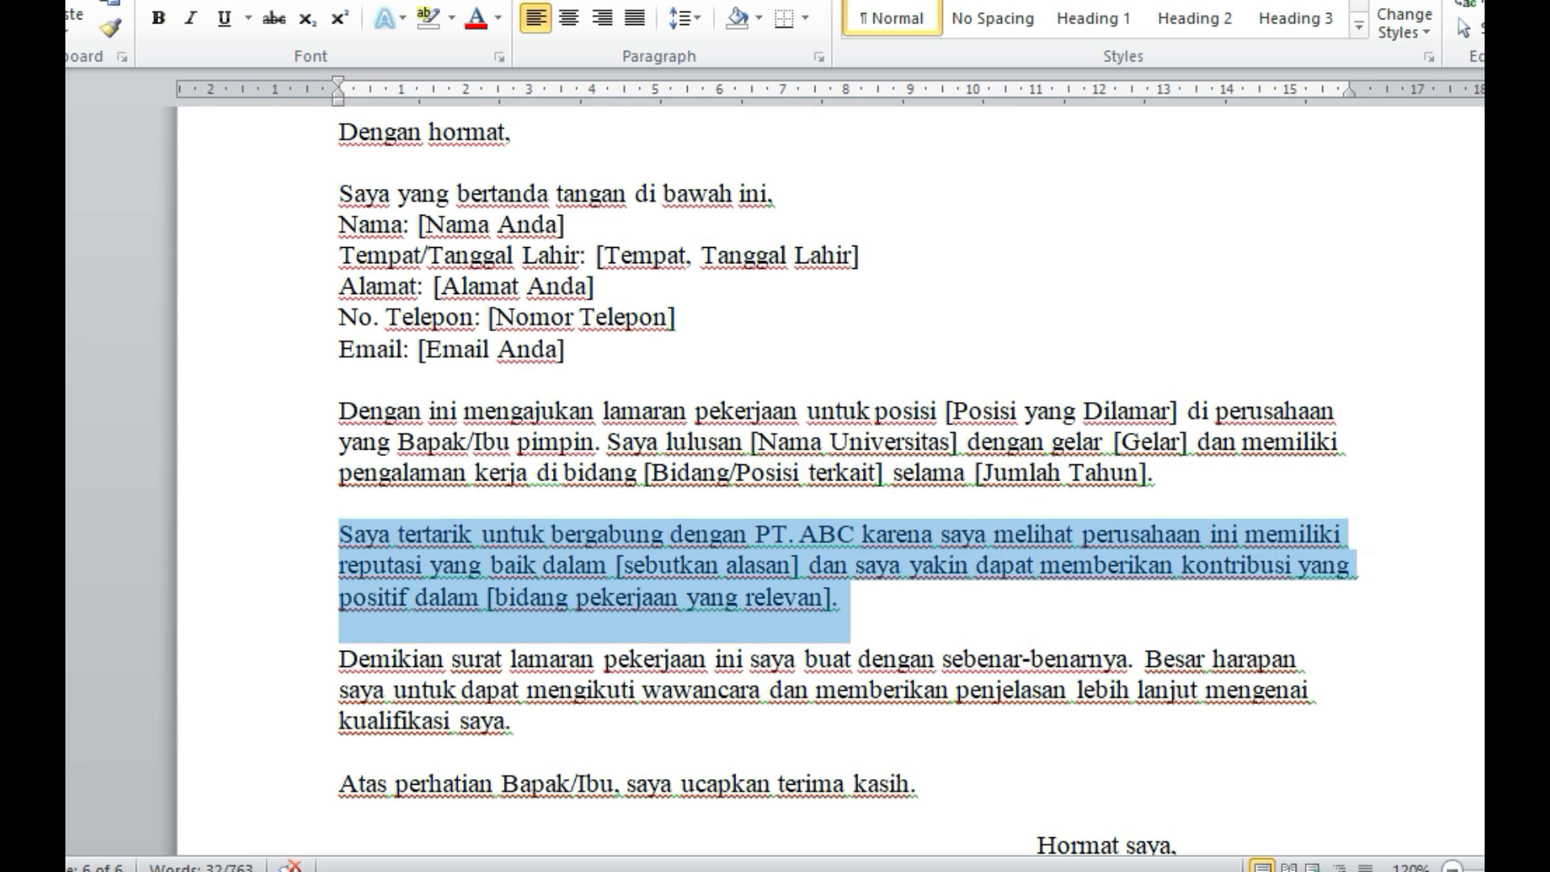
{"action": "scroll", "coordinate": [1409, 592], "scroll_direction": "down", "scroll_amount": 1}
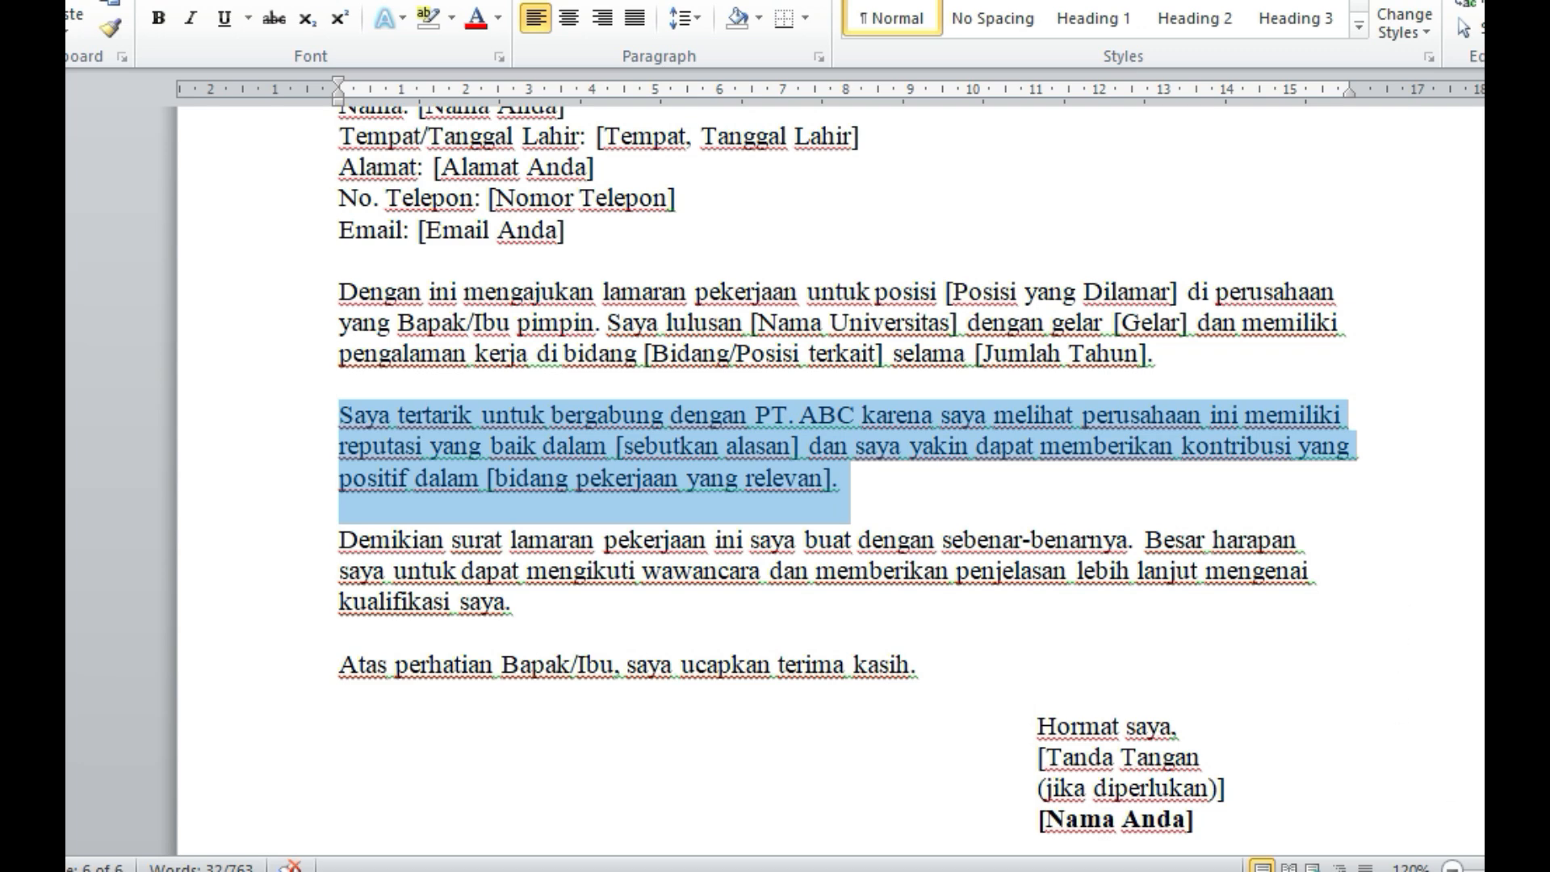
- Highlight the closing paragraph, the thank-you line and the signature block of the letter to examine them
{"action": "left_click_drag", "start_coordinate": [810, 613], "coordinate": [339, 550]}
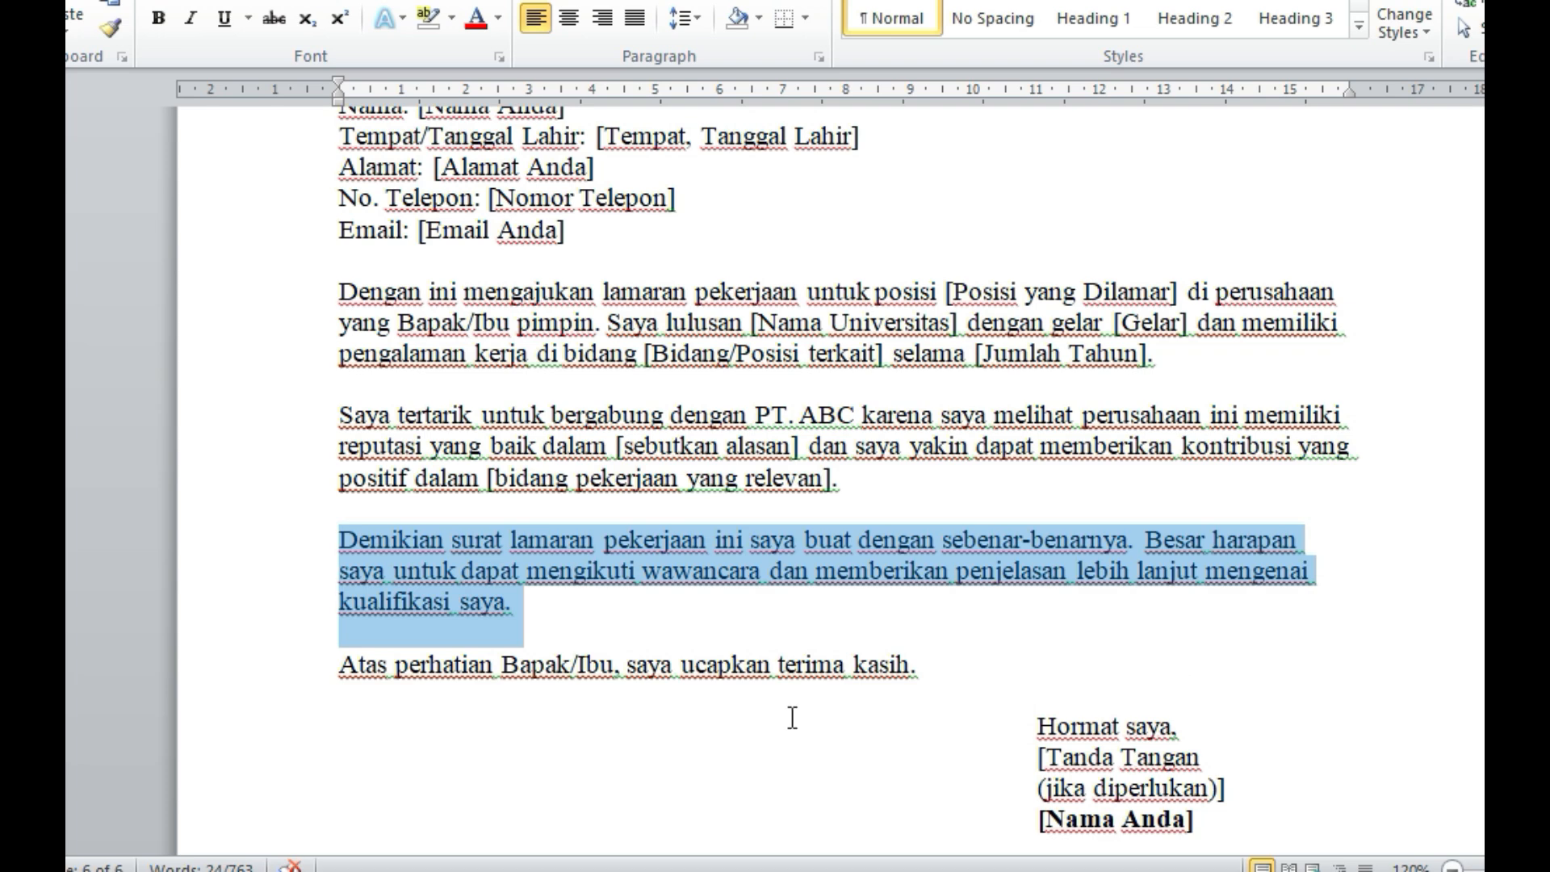
{"action": "left_click", "coordinate": [338, 536]}
{"action": "left_click_drag", "start_coordinate": [338, 536], "coordinate": [368, 651]}
{"action": "left_click", "coordinate": [267, 668]}
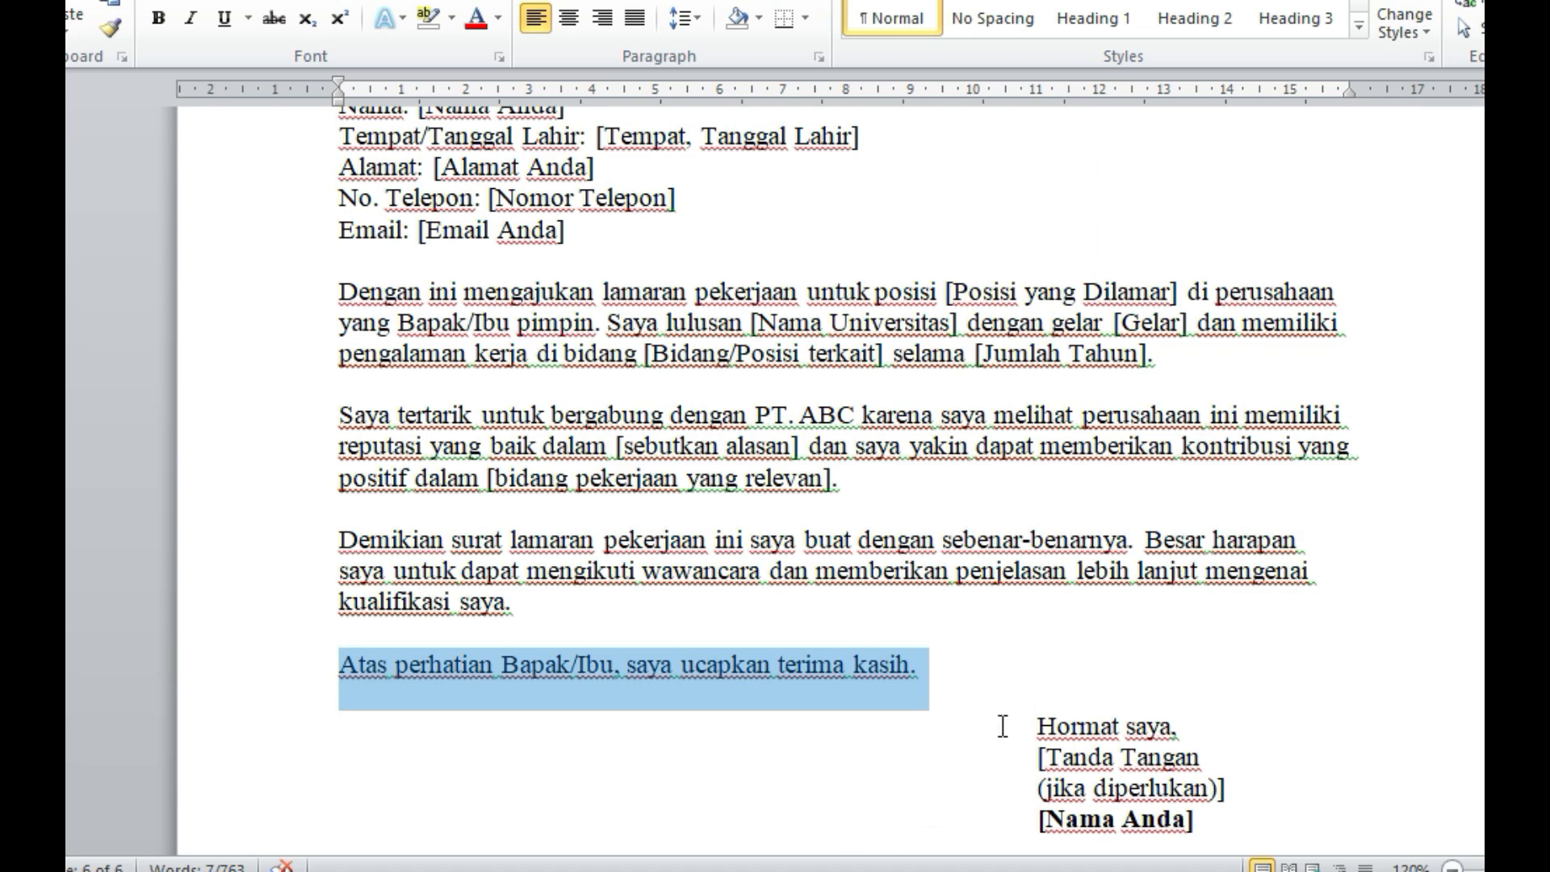
{"action": "left_click_drag", "start_coordinate": [1002, 726], "coordinate": [1225, 821]}
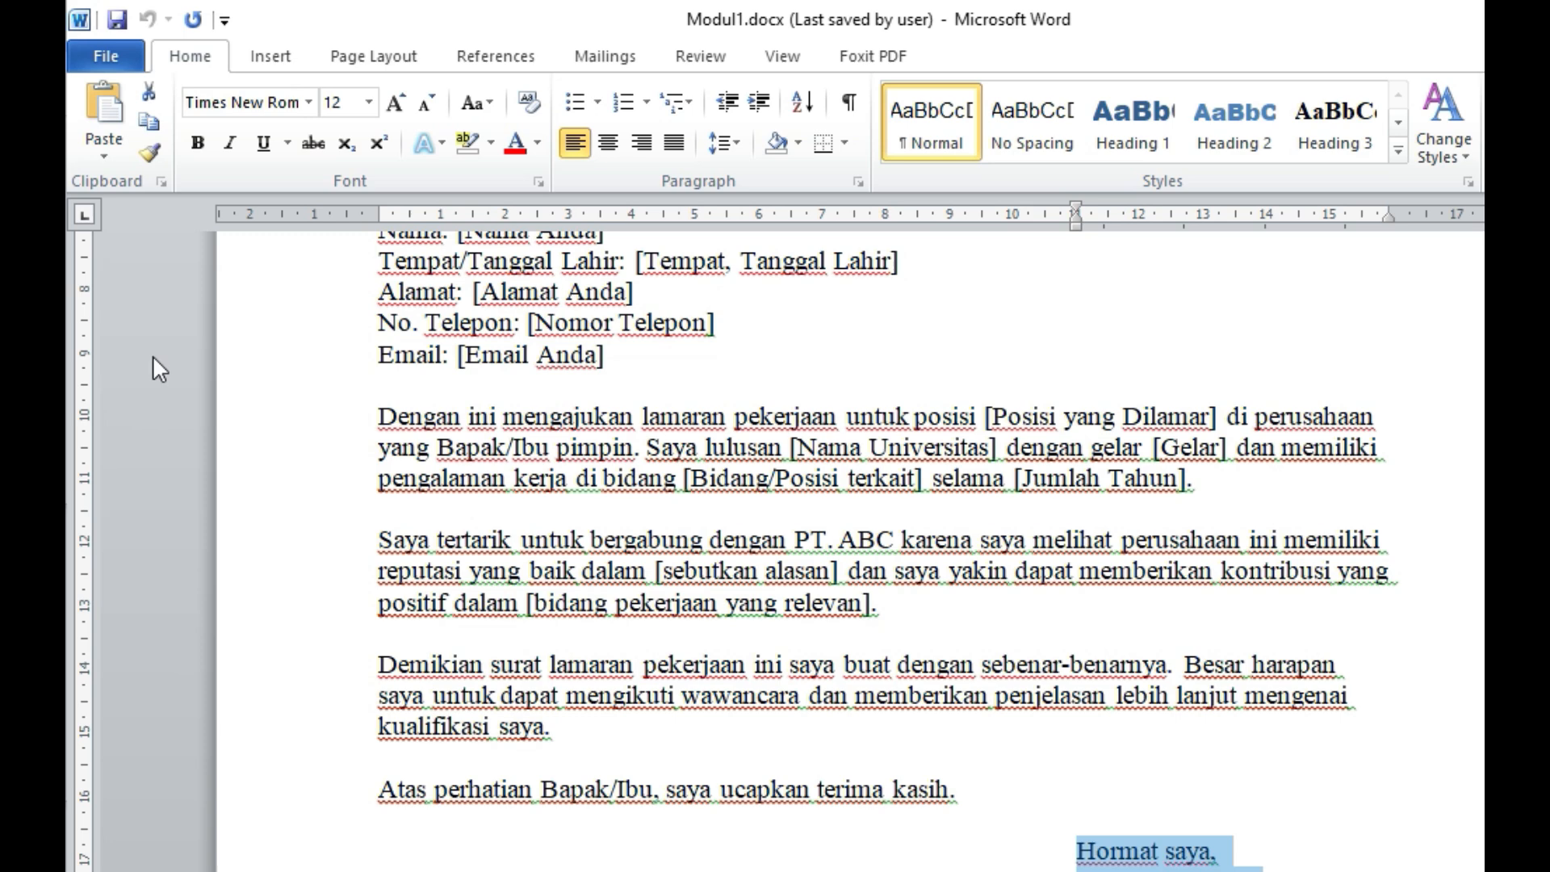
{"action": "left_click_drag", "start_coordinate": [218, 391], "coordinate": [218, 356]}
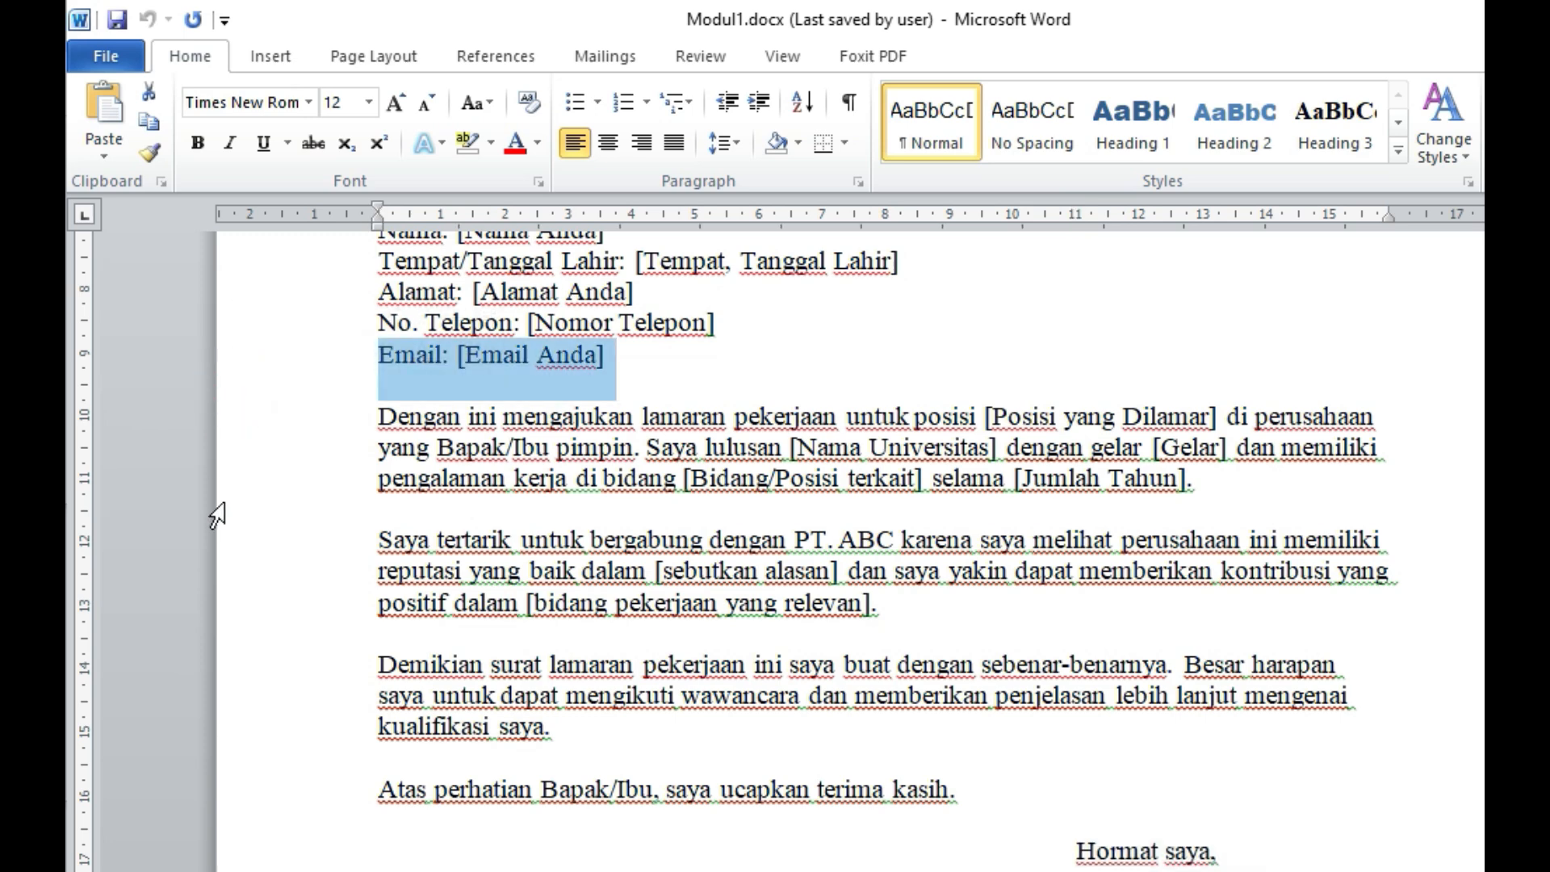
{"action": "left_click", "coordinate": [558, 823]}
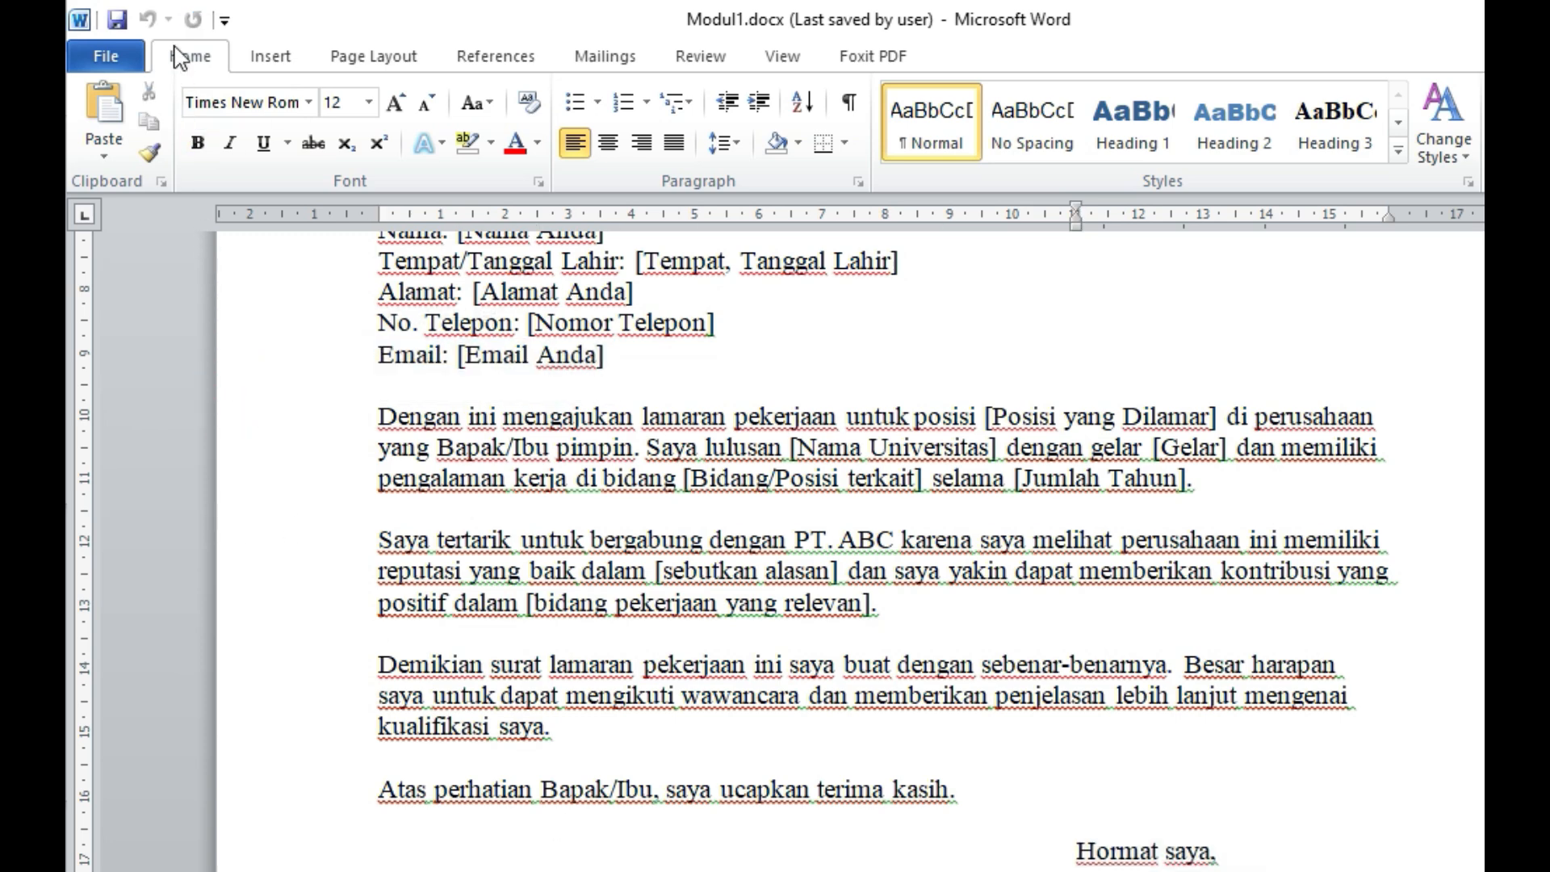
- Begin saving the document with Save As and open the list of available file types
{"action": "left_click", "coordinate": [107, 63]}
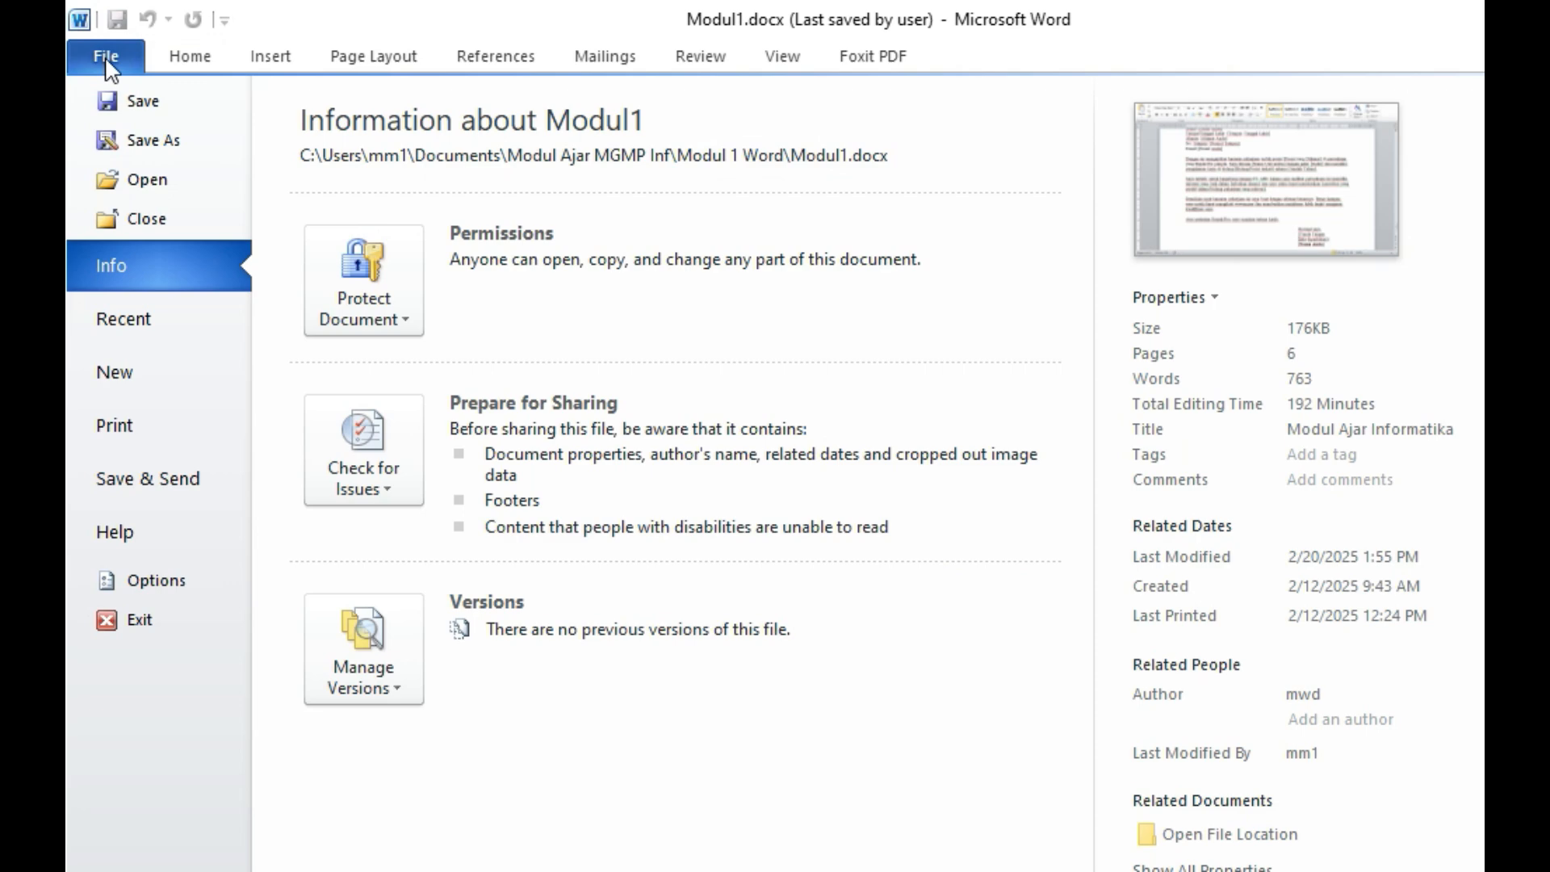
{"action": "key", "text": "Escape"}
{"action": "left_click", "coordinate": [154, 137]}
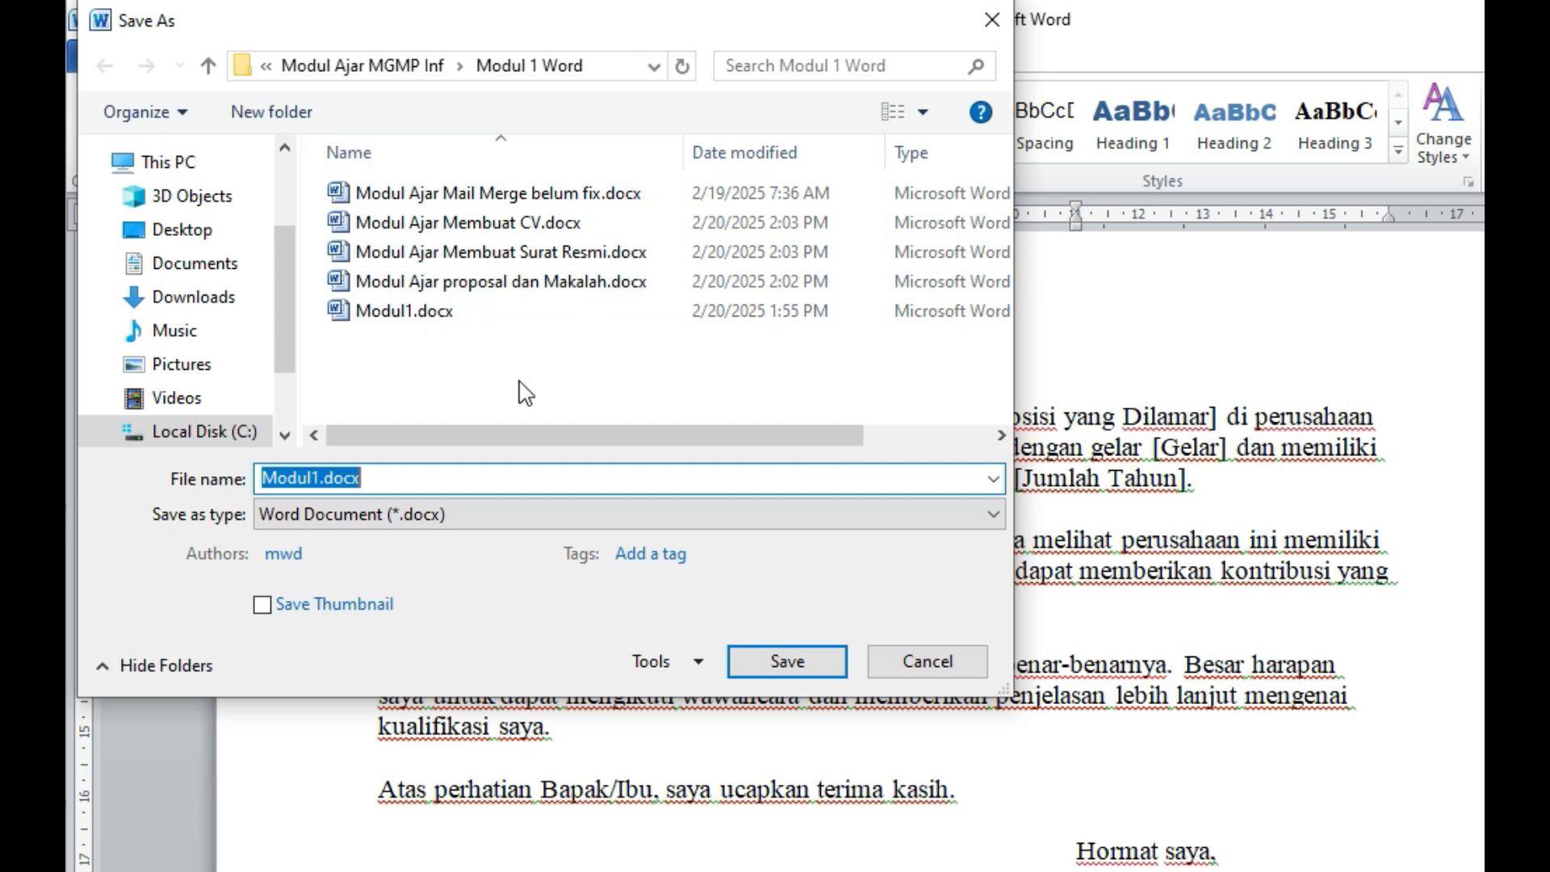
{"action": "left_click", "coordinate": [525, 515]}
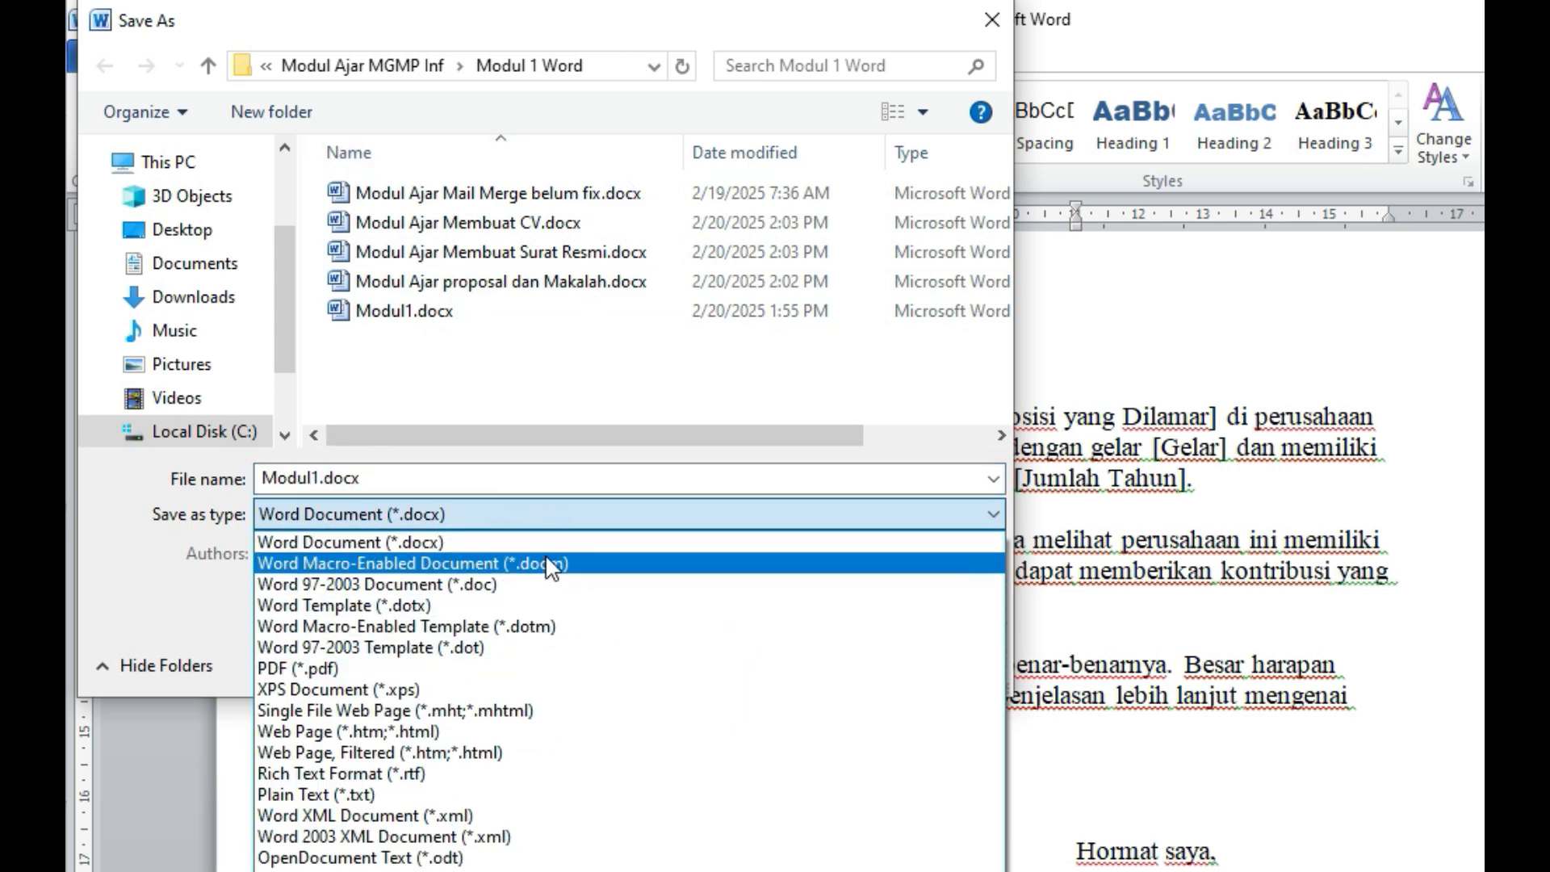